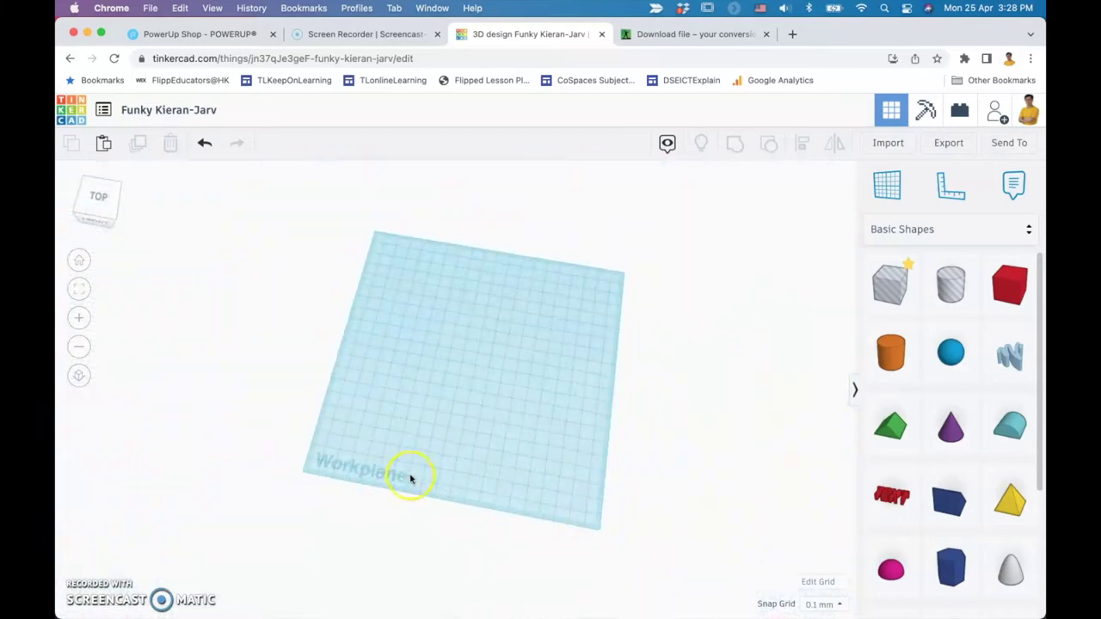
# Place a cylinder on the workplane and set its length and width to 1 mm.
pyautogui.moveTo(608, 384); pyautogui.dragTo(443, 388)
pyautogui.click(542, 464)
pyautogui.moveTo(541, 465); pyautogui.dragTo(555, 450, button='right')
pyautogui.click(450, 378)
pyautogui.scroll(5, 450, 380)
pyautogui.scroll(5, 449, 381)
pyautogui.click(406, 439)
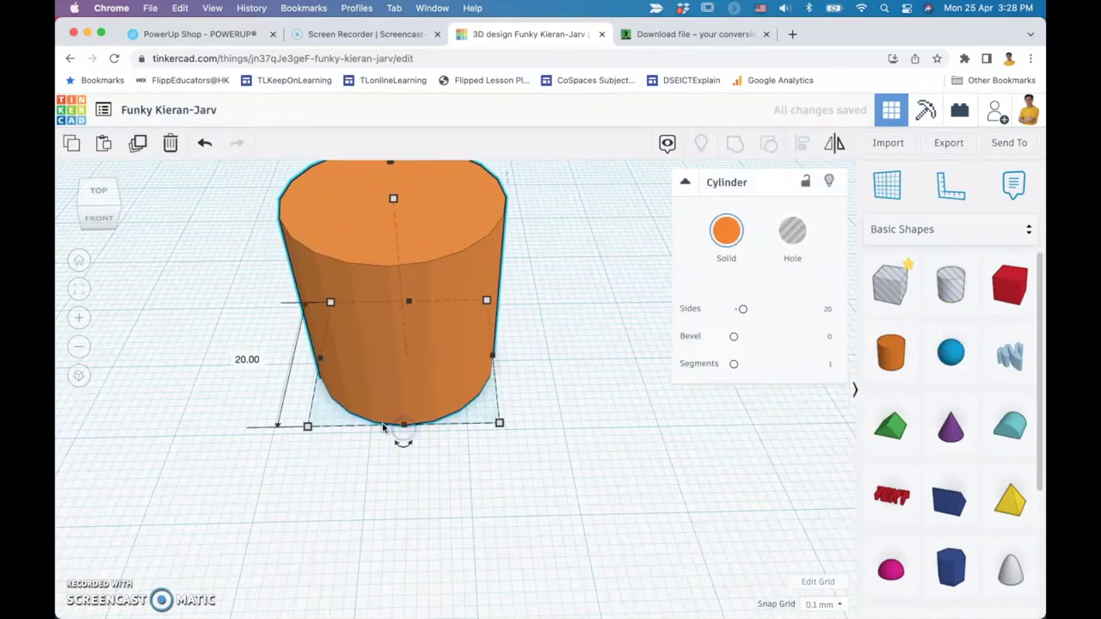
pyautogui.press('Return')
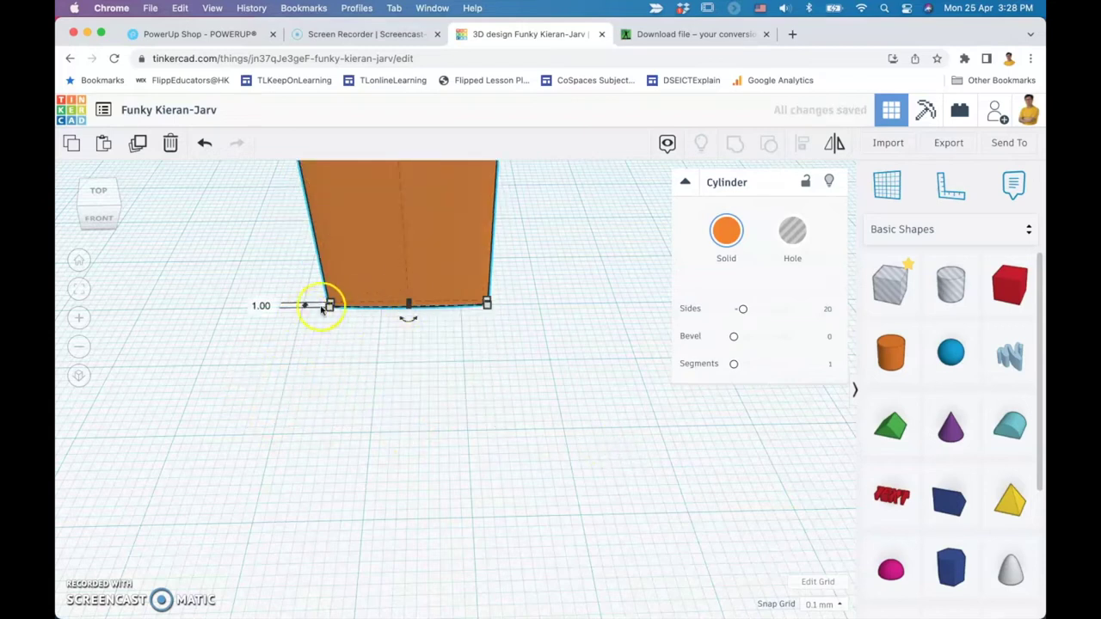
pyautogui.click(408, 351)
pyautogui.write('1')
pyautogui.click(523, 354)
# Set the thin cylinder's height to 60 mm.
pyautogui.scroll(-10, 507, 396)
pyautogui.click(520, 357)
pyautogui.click(465, 347)
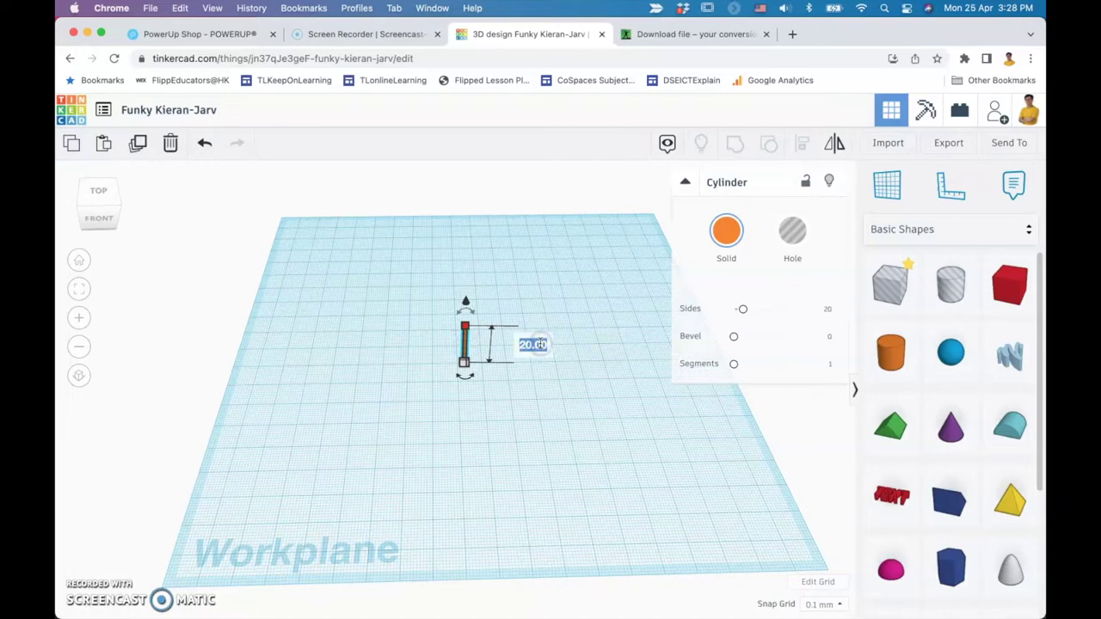
pyautogui.click(534, 401)
# Raise the cylinder's number of sides to 64.
pyautogui.moveTo(566, 336); pyautogui.dragTo(491, 410, button='middle')
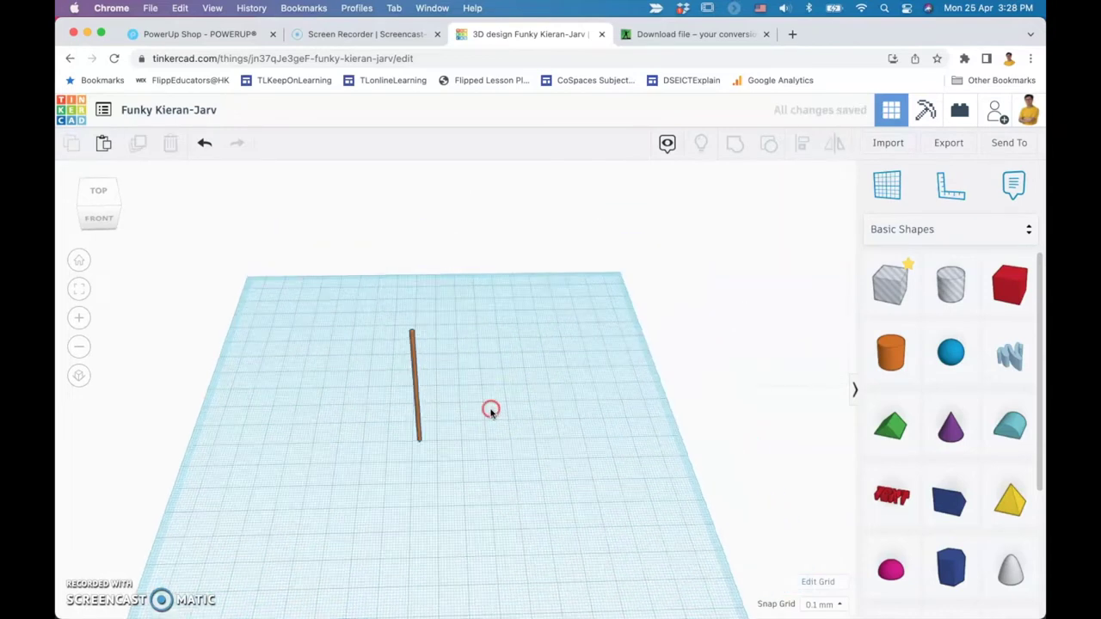
pyautogui.scroll(10, 491, 410)
pyautogui.click(354, 407)
pyautogui.moveTo(740, 311); pyautogui.dragTo(793, 309)
# Duplicate the 60 mm cylinder and nudge the copy to the right, just beside the original.
pyautogui.click(609, 422)
pyautogui.click(369, 499)
pyautogui.press('Right')
pyautogui.press('Right')
pyautogui.press('Right')
pyautogui.press('Right')
pyautogui.press('Right')
pyautogui.press('Right')
pyautogui.press('Right')
pyautogui.press('Right')
pyautogui.press('Right')
pyautogui.press('Right')
pyautogui.press('Right')
pyautogui.press('Right')
pyautogui.press('Right')
pyautogui.press('Right')
pyautogui.press('Right')
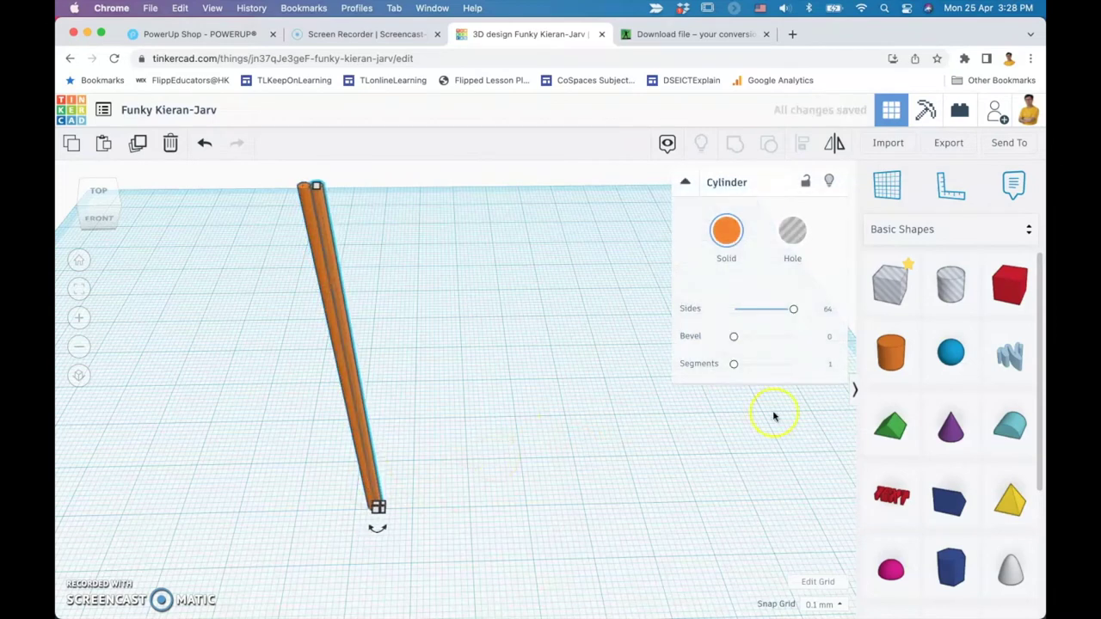
# Set the snap grid to 1.0 mm and move the copied cylinder about 9 mm further right.
pyautogui.click(837, 604)
pyautogui.click(830, 540)
pyautogui.press('Right')
pyautogui.press('Right')
pyautogui.press('Right')
pyautogui.press('Right')
pyautogui.press('Right')
pyautogui.press('Right')
pyautogui.press('Right')
pyautogui.press('Right')
pyautogui.press('Right')
# Set the copied cylinder's height to 50 mm.
pyautogui.click(582, 398)
pyautogui.click(442, 213)
pyautogui.click(433, 186)
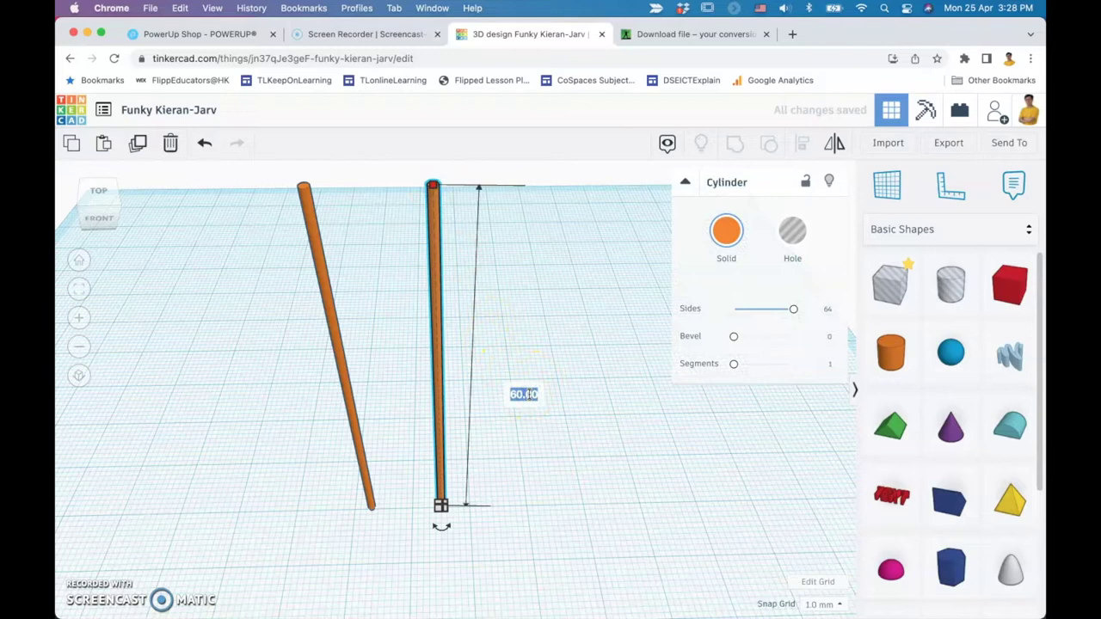
pyautogui.click(659, 450)
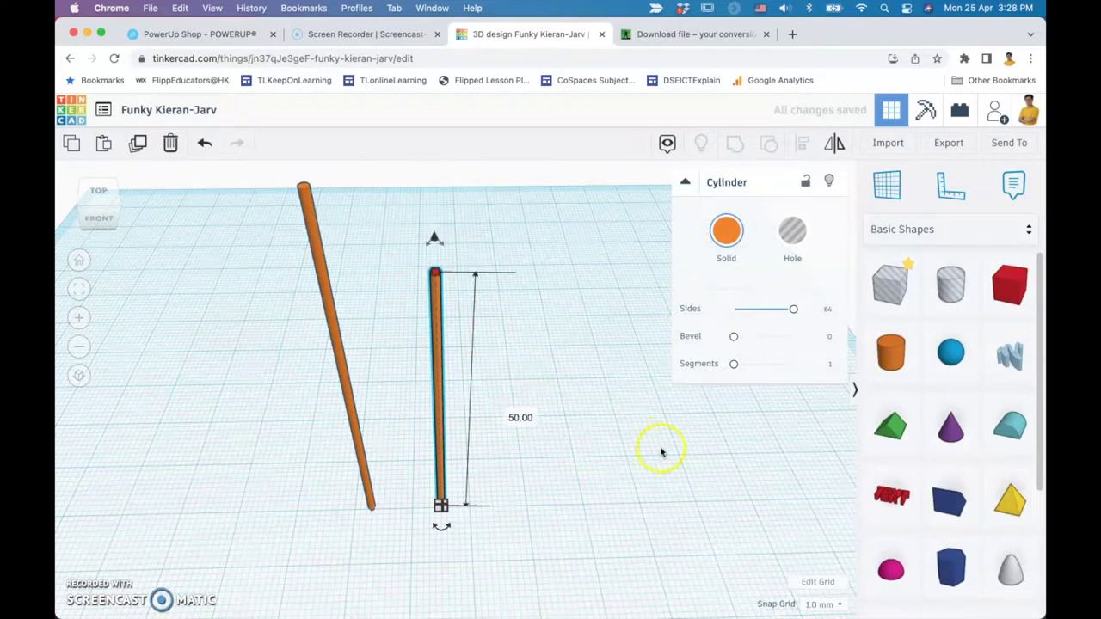
# Duplicate the original 60 mm cylinder and place the copy to the right of the 50 mm one.
pyautogui.click(359, 425)
pyautogui.click(358, 425)
pyautogui.hotkey('ctrl', 'd')
pyautogui.moveTo(356, 442); pyautogui.dragTo(603, 435)
pyautogui.click(525, 461)
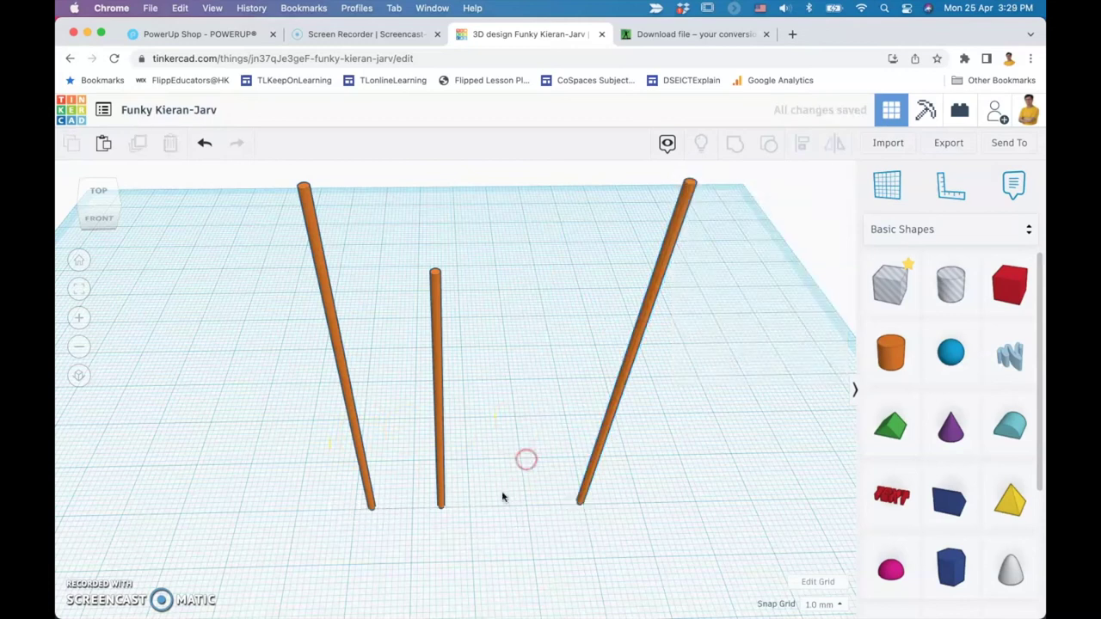
# Rotate the leftmost 60 mm cylinder to lie flat and lower it onto the workplane.
pyautogui.moveTo(502, 497); pyautogui.dragTo(508, 464, button='right')
pyautogui.click(354, 387)
pyautogui.scroll(-5, 411, 444)
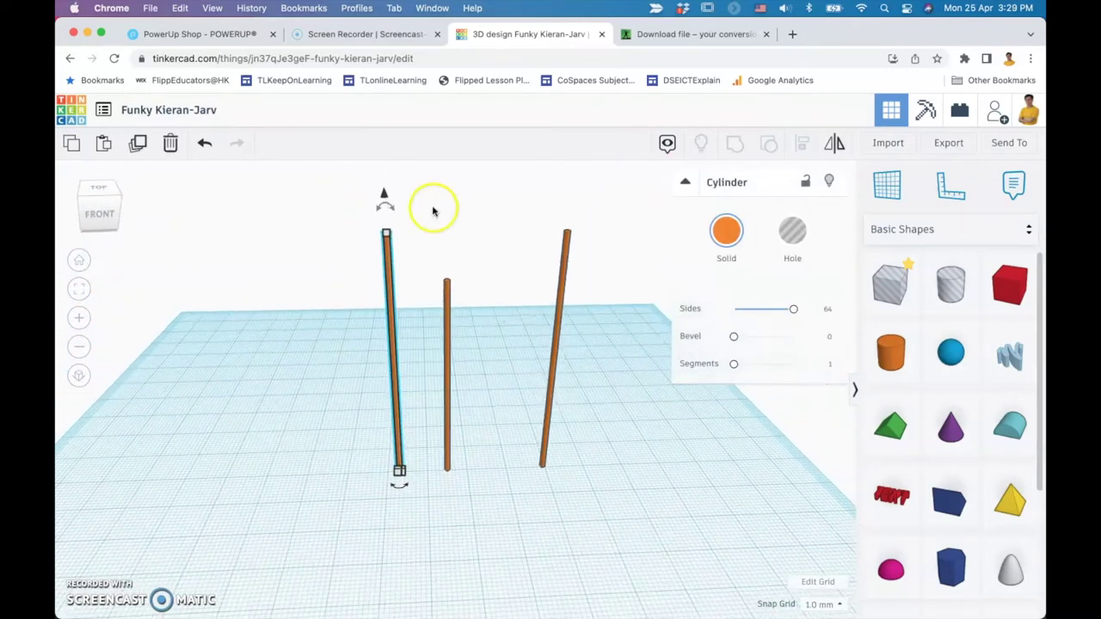
pyautogui.moveTo(387, 209); pyautogui.dragTo(486, 360)
pyautogui.moveTo(393, 332); pyautogui.dragTo(373, 447)
# Lay the 50 mm cylinder flat on the workplane and move it back behind the flat 60 mm cylinder.
pyautogui.click(449, 381)
pyautogui.moveTo(472, 250); pyautogui.dragTo(302, 386)
pyautogui.moveTo(441, 353); pyautogui.dragTo(442, 439)
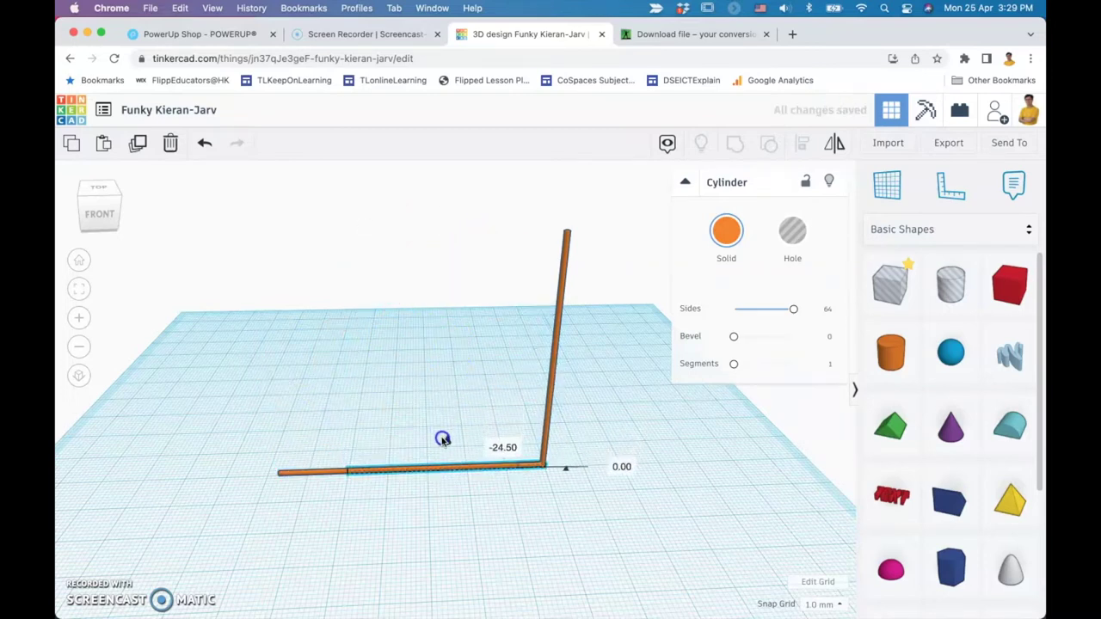
pyautogui.press('Up')
pyautogui.press('Up')
pyautogui.press('Up')
pyautogui.press('Up')
pyautogui.press('Up')
pyautogui.press('Up')
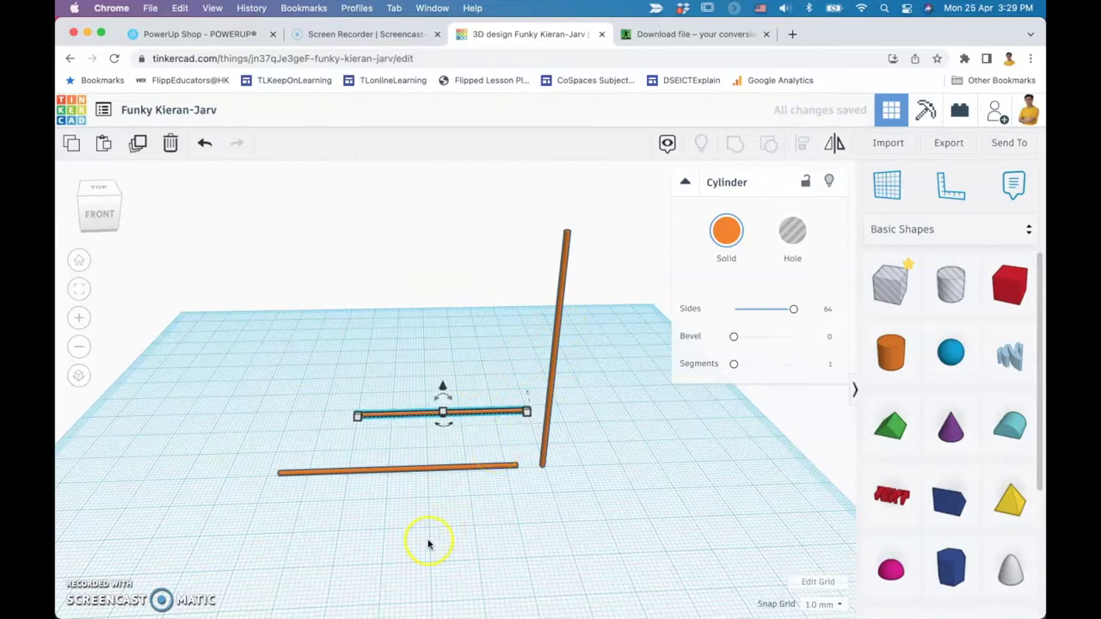
# Rearrange the flat cylinders so the 50 mm one lies in line to the left of the 60 mm one.
pyautogui.click(409, 539)
pyautogui.moveTo(409, 539); pyautogui.dragTo(649, 518, button='right')
pyautogui.click(611, 304)
pyautogui.moveTo(407, 401); pyautogui.dragTo(589, 289)
pyautogui.click(611, 391)
pyautogui.moveTo(571, 434); pyautogui.dragTo(656, 447)
pyautogui.moveTo(638, 359); pyautogui.dragTo(470, 460)
pyautogui.click(639, 511)
pyautogui.moveTo(669, 498); pyautogui.dragTo(510, 529, button='middle')
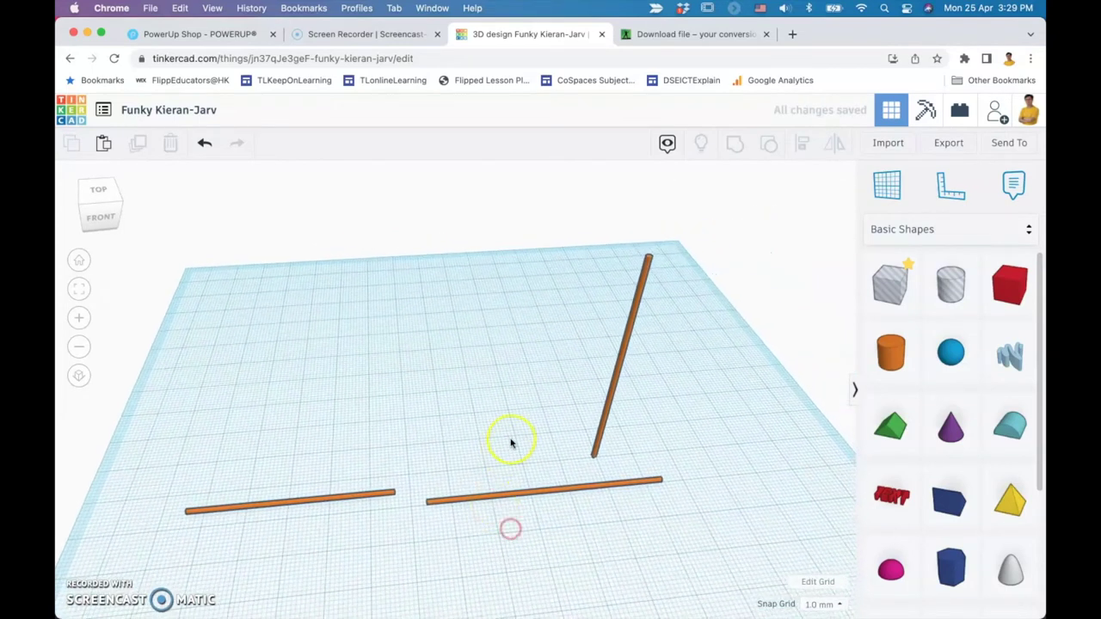
# Turn off grid snapping and try rotating the 50 mm cylinder within the workplane.
pyautogui.click(384, 503)
pyautogui.moveTo(292, 525); pyautogui.dragTo(578, 402)
pyautogui.click(830, 465)
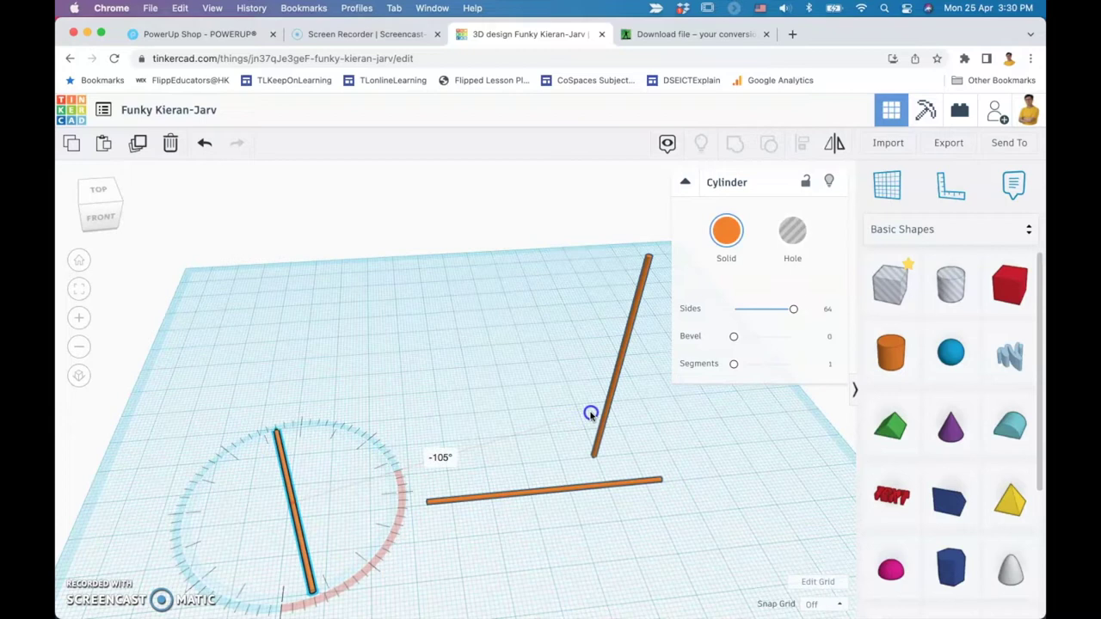
pyautogui.moveTo(590, 414); pyautogui.dragTo(583, 384)
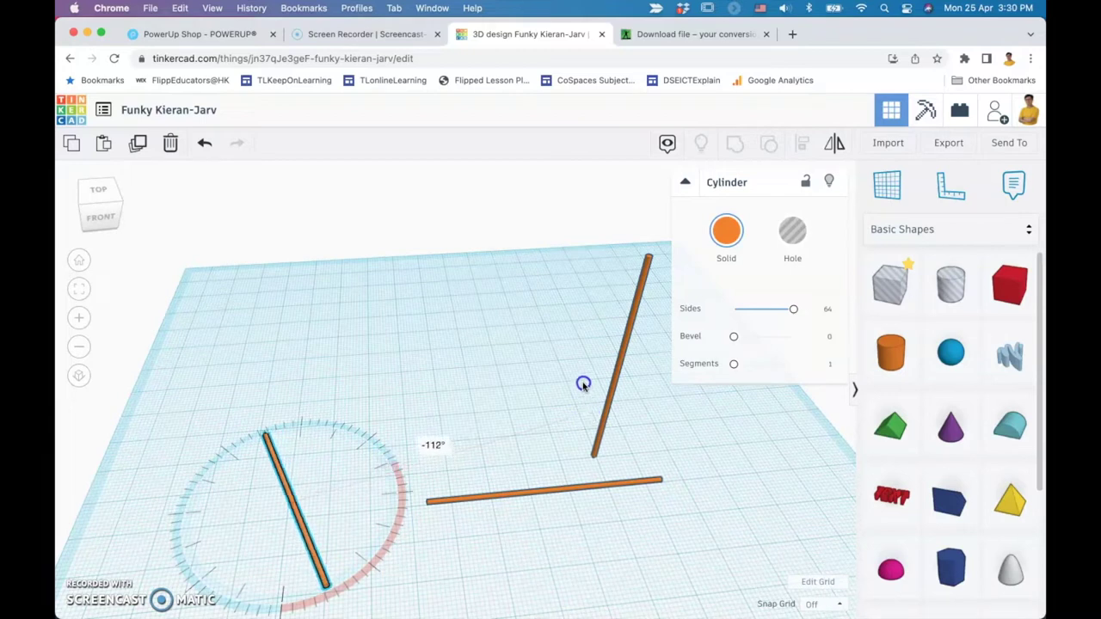
pyautogui.moveTo(583, 384); pyautogui.dragTo(488, 391)
pyautogui.click(456, 368)
pyautogui.moveTo(393, 444); pyautogui.dragTo(400, 411, button='right')
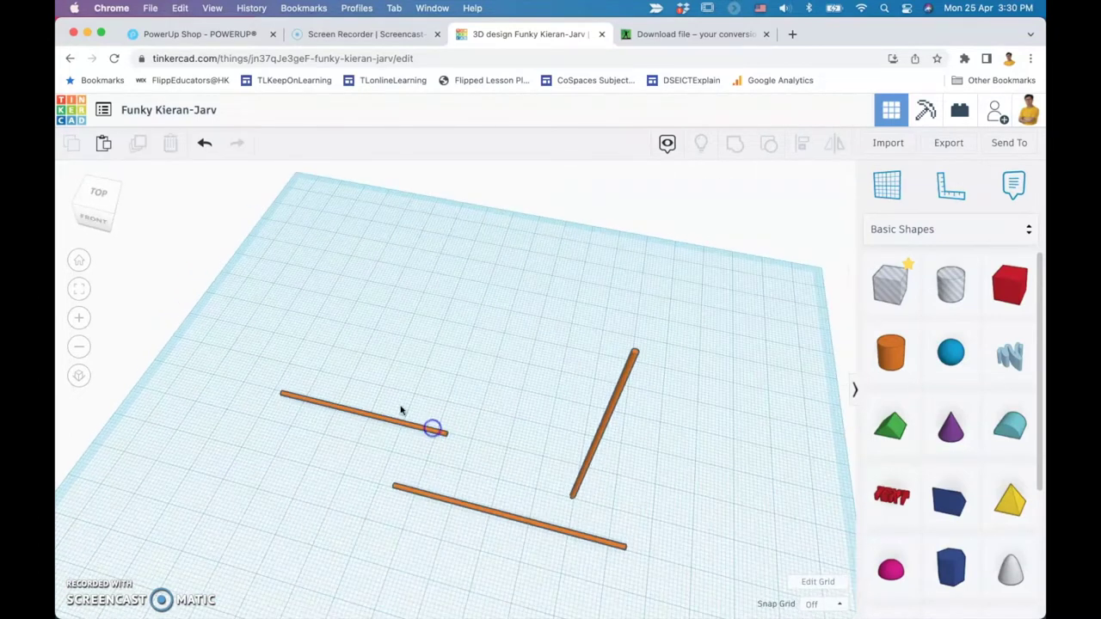
# Rotate the 50 mm cylinder within the workplane until it is roughly perpendicular to the flat 60 mm cylinder.
pyautogui.click(383, 420)
pyautogui.moveTo(461, 438); pyautogui.dragTo(340, 616)
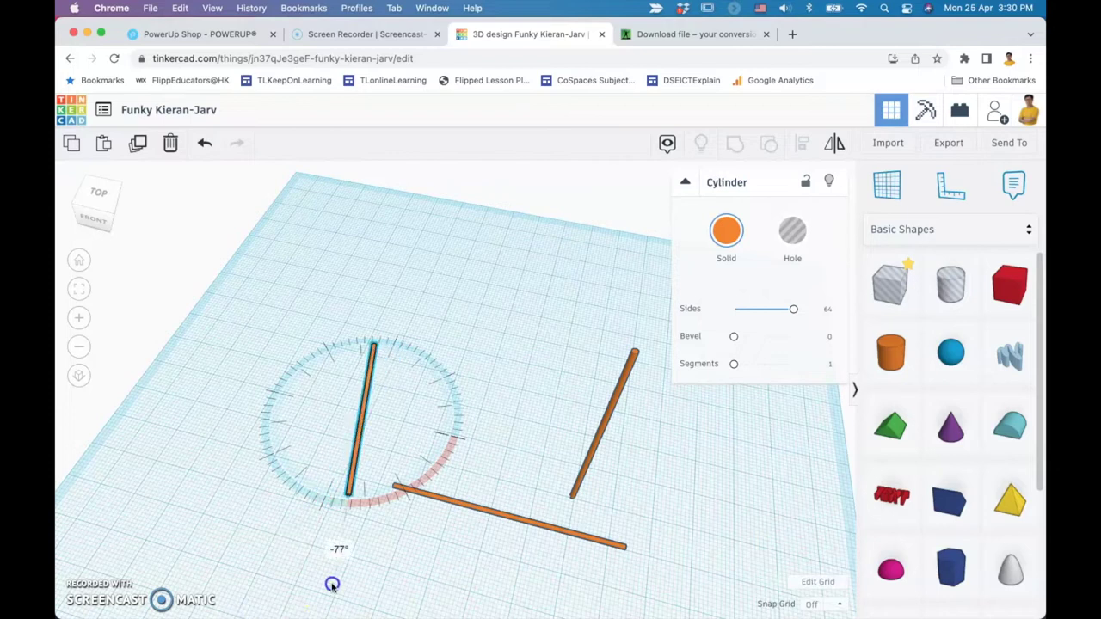
pyautogui.moveTo(331, 585); pyautogui.dragTo(430, 581)
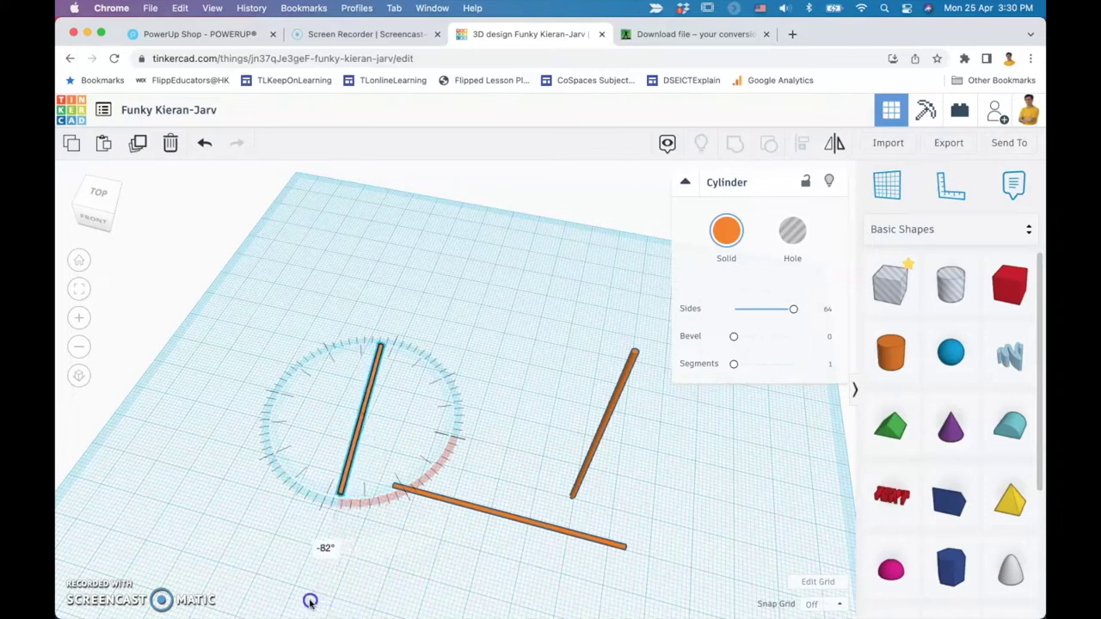
pyautogui.click(425, 543)
pyautogui.moveTo(410, 554); pyautogui.dragTo(458, 535, button='right')
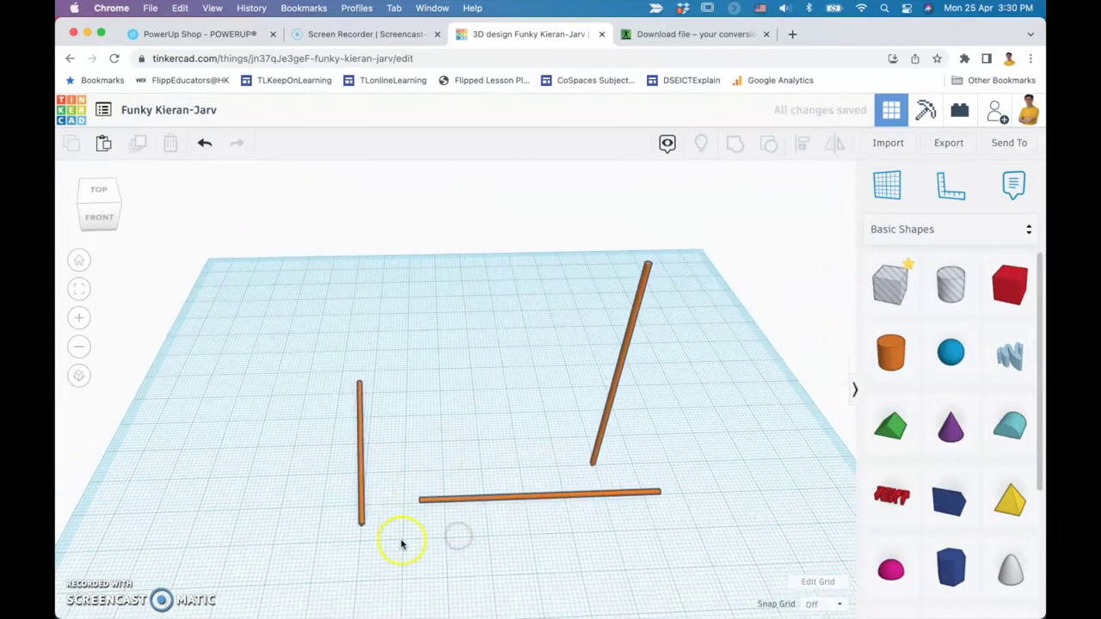
# Move the 50 mm cylinder so its front end meets the left end of the 60 mm cylinder in an L-shaped corner.
pyautogui.moveTo(366, 438); pyautogui.dragTo(419, 467)
pyautogui.scroll(3, 496, 414)
pyautogui.moveTo(523, 422); pyautogui.dragTo(522, 470, button='right')
pyautogui.moveTo(593, 489); pyautogui.dragTo(475, 382, button='right')
pyautogui.click(456, 386)
pyautogui.click(336, 415)
pyautogui.scroll(5, 395, 386)
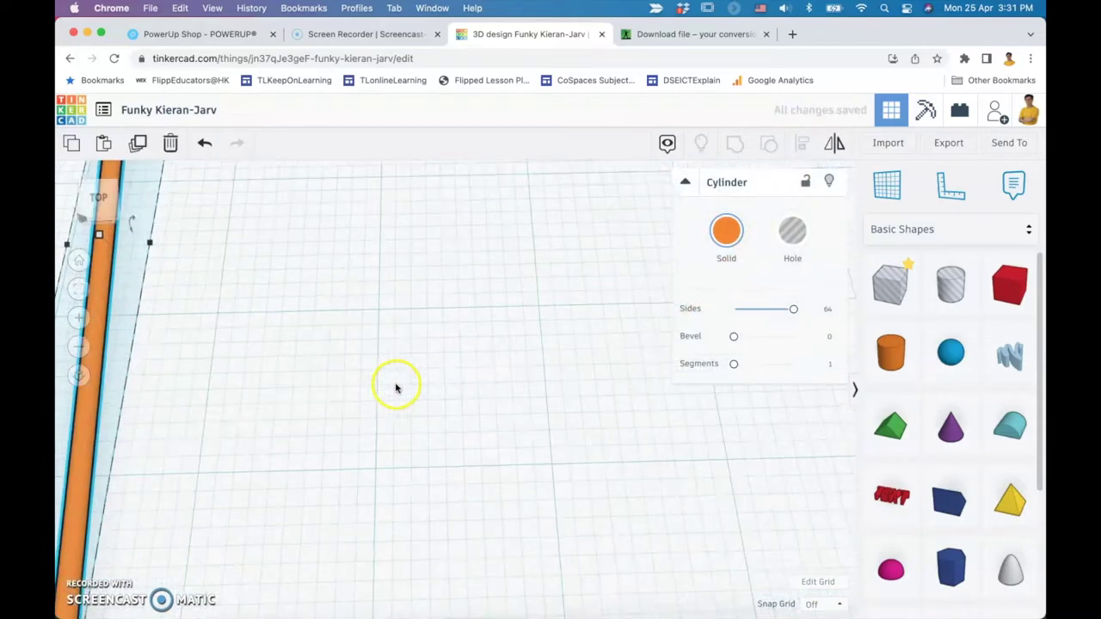
pyautogui.scroll(-3, 398, 385)
pyautogui.click(400, 383)
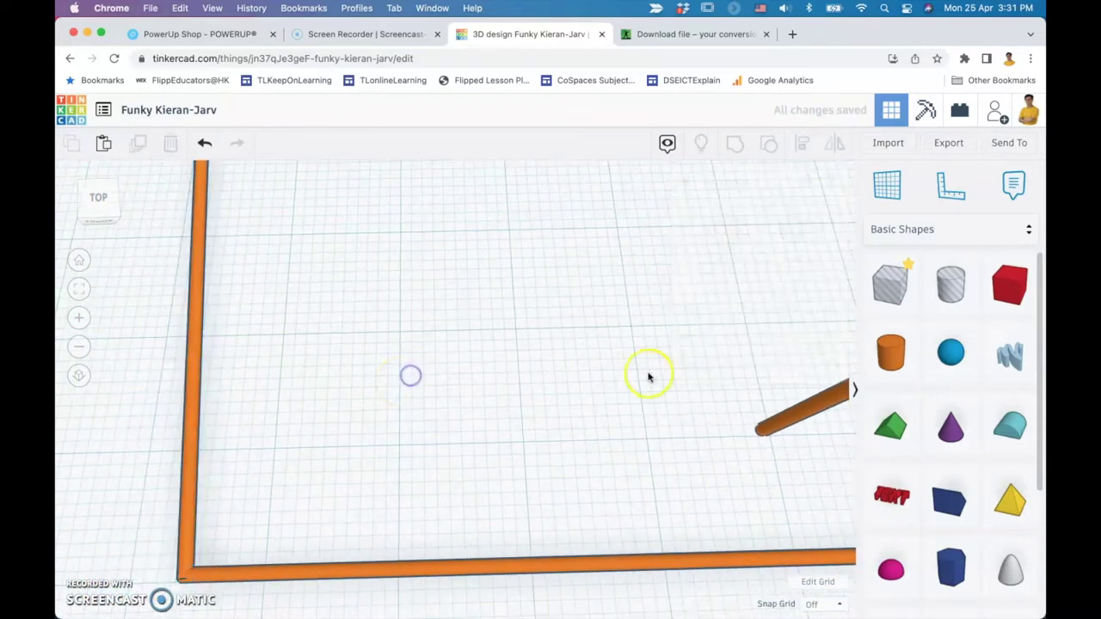
# Lengthen the remaining upright cylinder and duplicate it, placing the copy to its left.
pyautogui.scroll(-5, 636, 344)
pyautogui.click(602, 316)
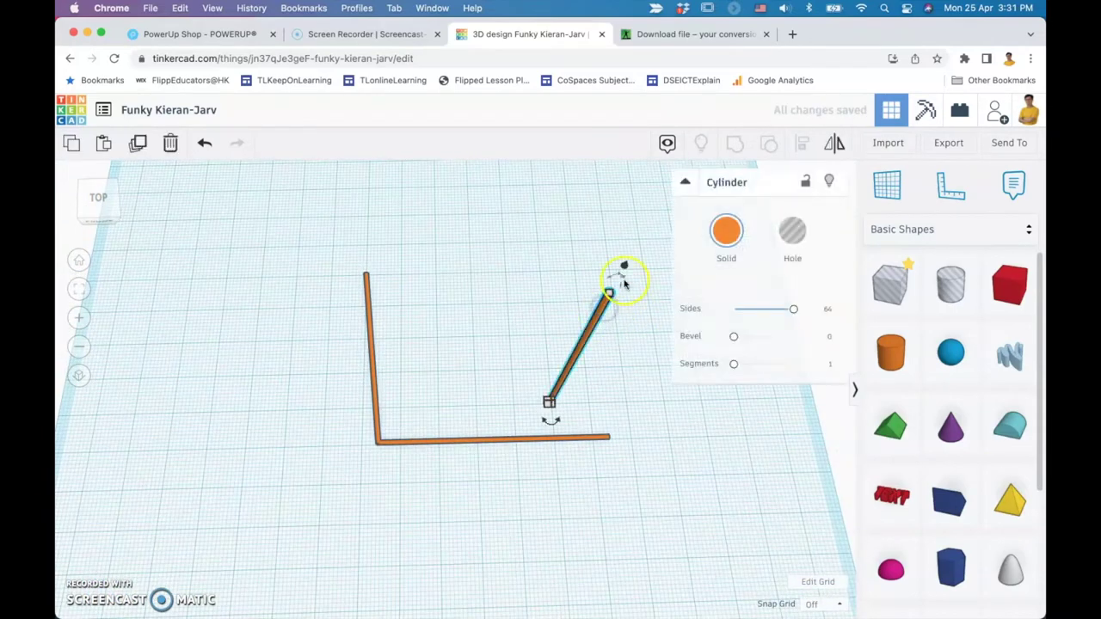
pyautogui.click(621, 446)
pyautogui.click(572, 344)
pyautogui.click(631, 336)
pyautogui.moveTo(583, 328); pyautogui.dragTo(458, 348)
# Tip both long upright cylinders over to lie horizontally, crossing each other above the L-shaped frame.
pyautogui.moveTo(459, 178); pyautogui.dragTo(661, 377)
pyautogui.moveTo(518, 305); pyautogui.dragTo(651, 302, button='right')
pyautogui.click(599, 268)
pyautogui.moveTo(663, 357); pyautogui.dragTo(625, 147)
pyautogui.rightClick(508, 337)
pyautogui.moveTo(487, 303); pyautogui.dragTo(540, 275)
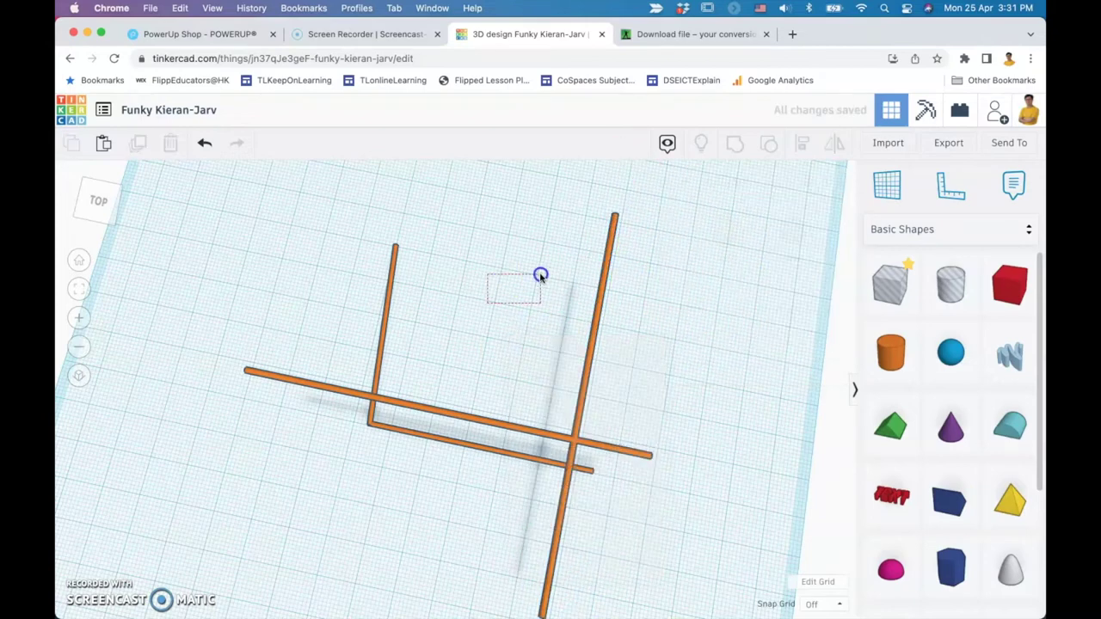
pyautogui.moveTo(540, 275); pyautogui.dragTo(533, 278, button='right')
# Turn the front-to-back long cylinder parallel to the 60 mm leg and lower it close to the workplane.
pyautogui.click(581, 302)
pyautogui.moveTo(624, 536); pyautogui.dragTo(373, 322)
pyautogui.moveTo(595, 313); pyautogui.dragTo(610, 399)
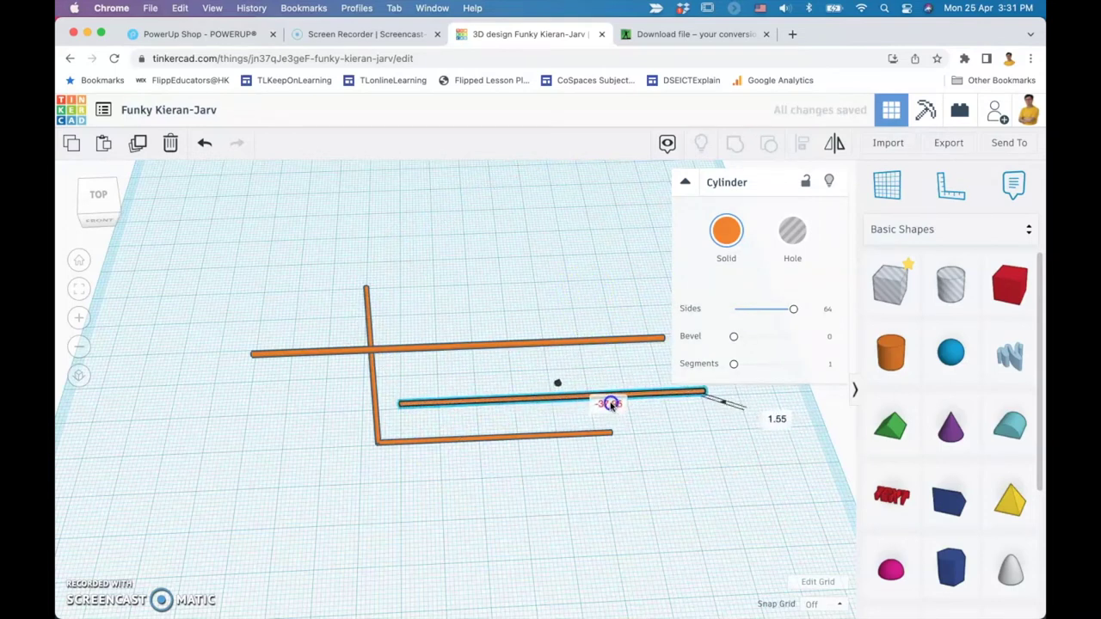
# Set the snap grid to 0.1 mm and fine-tune the lowered long cylinder's height so it rests on the workplane.
pyautogui.moveTo(594, 607); pyautogui.dragTo(626, 327, button='right')
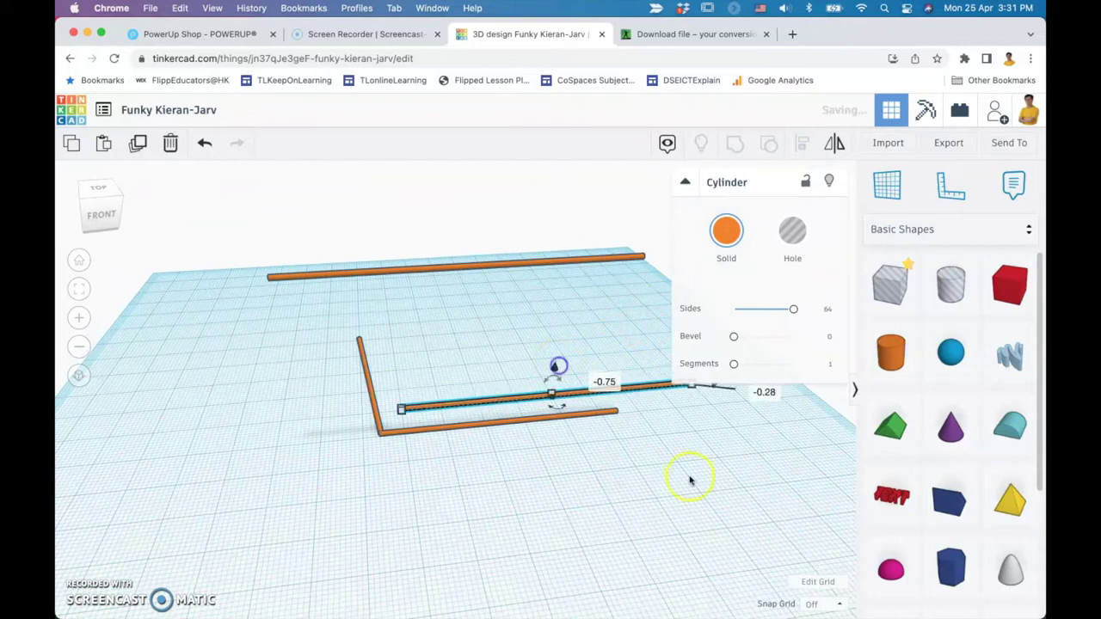
pyautogui.click(824, 603)
pyautogui.click(821, 500)
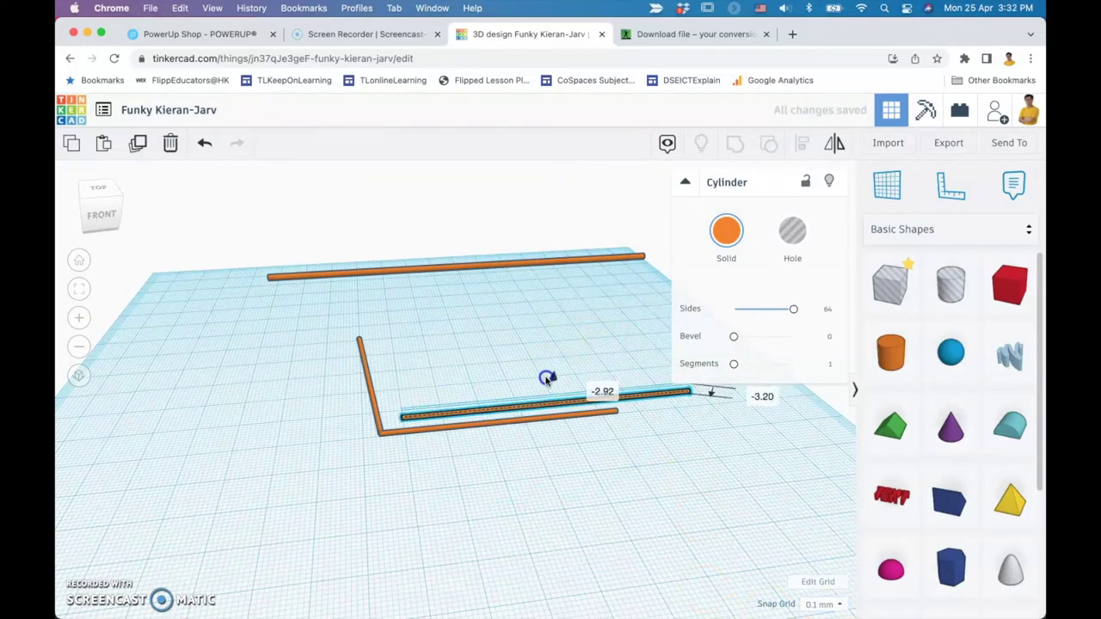
pyautogui.click(824, 604)
pyautogui.click(823, 488)
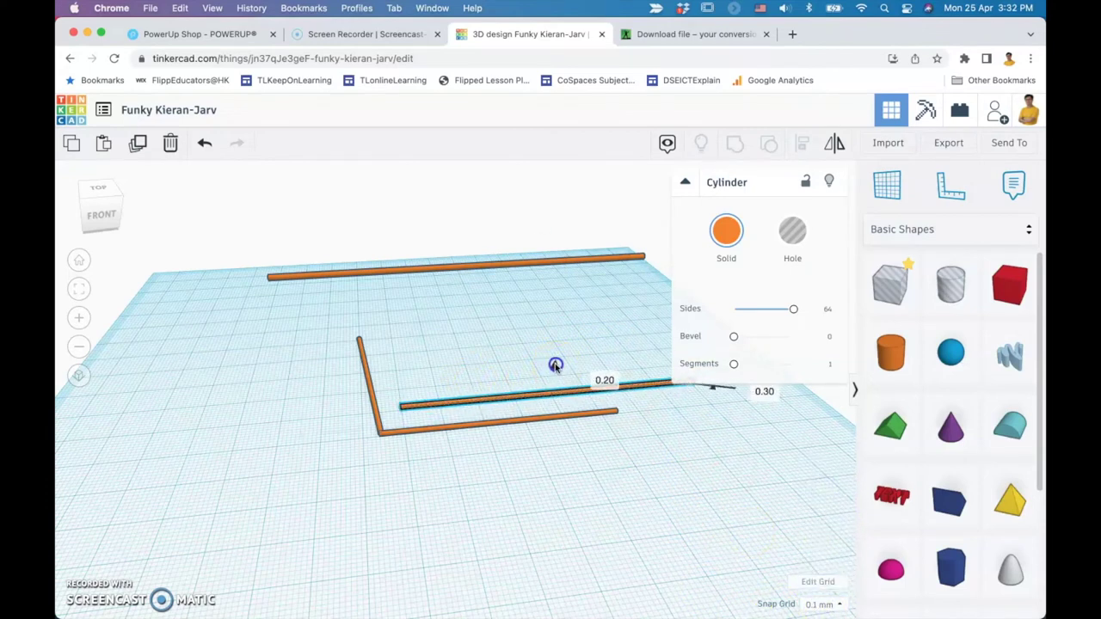
pyautogui.scroll(5, 556, 366)
pyautogui.click(648, 472)
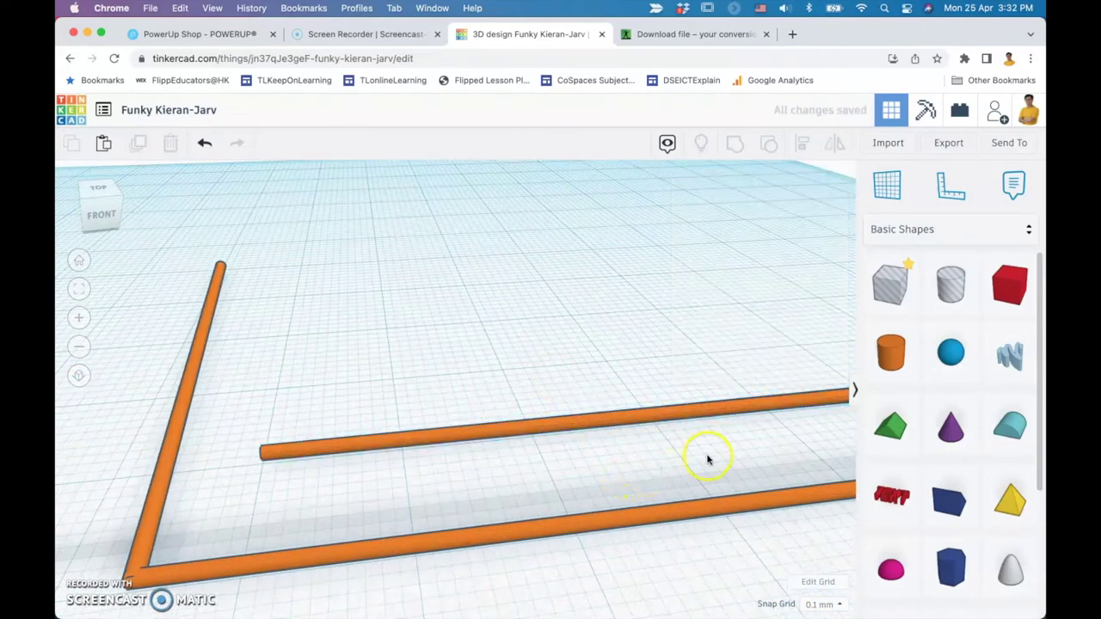
pyautogui.moveTo(709, 460); pyautogui.dragTo(314, 500, button='middle')
pyautogui.click(510, 453)
pyautogui.moveTo(510, 424); pyautogui.dragTo(510, 426)
pyautogui.click(541, 408)
pyautogui.scroll(-6, 647, 425)
pyautogui.click(579, 398)
# Move the raised spare long cylinder forward, in front of the L-shaped frame.
pyautogui.moveTo(585, 417); pyautogui.dragTo(518, 467, button='right')
pyautogui.click(441, 365)
pyautogui.moveTo(377, 413); pyautogui.dragTo(376, 415)
pyautogui.click(538, 312)
pyautogui.moveTo(459, 379); pyautogui.dragTo(327, 553)
pyautogui.click(386, 518)
pyautogui.moveTo(387, 515); pyautogui.dragTo(480, 463, button='right')
# Rotate the long flat cylinder and move it diagonally across the free ends of the L as a hypotenuse.
pyautogui.scroll(2, 611, 483)
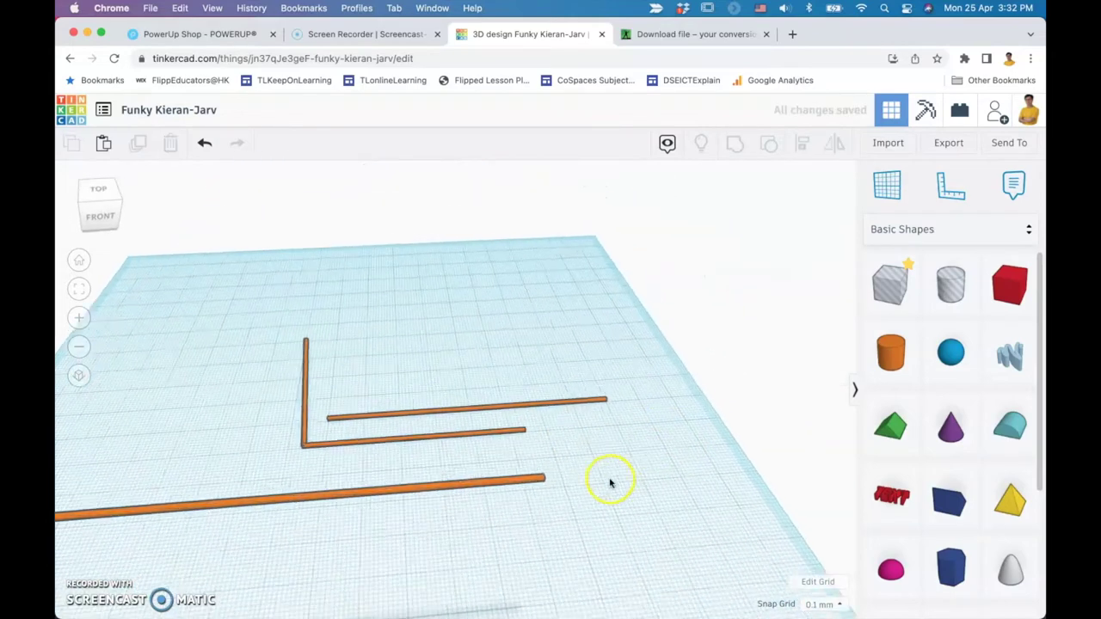
pyautogui.scroll(10, 620, 455)
pyautogui.scroll(-2, 614, 458)
pyautogui.click(621, 437)
pyautogui.scroll(-3, 830, 409)
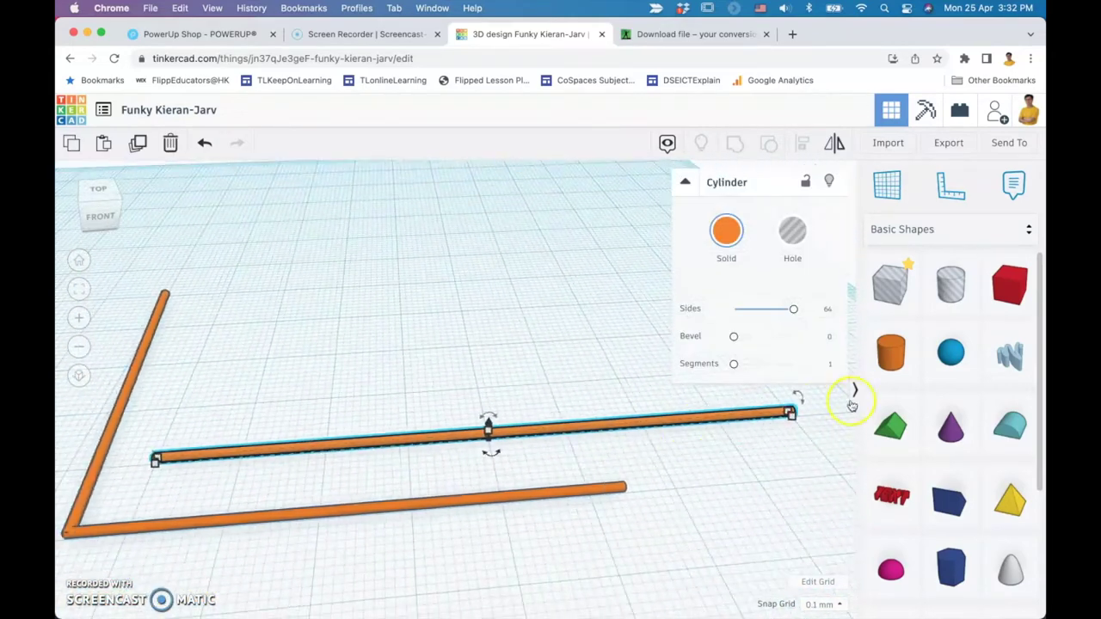
pyautogui.moveTo(491, 450); pyautogui.dragTo(372, 384)
pyautogui.click(504, 228)
pyautogui.moveTo(504, 229); pyautogui.dragTo(504, 262, button='right')
pyautogui.click(440, 393)
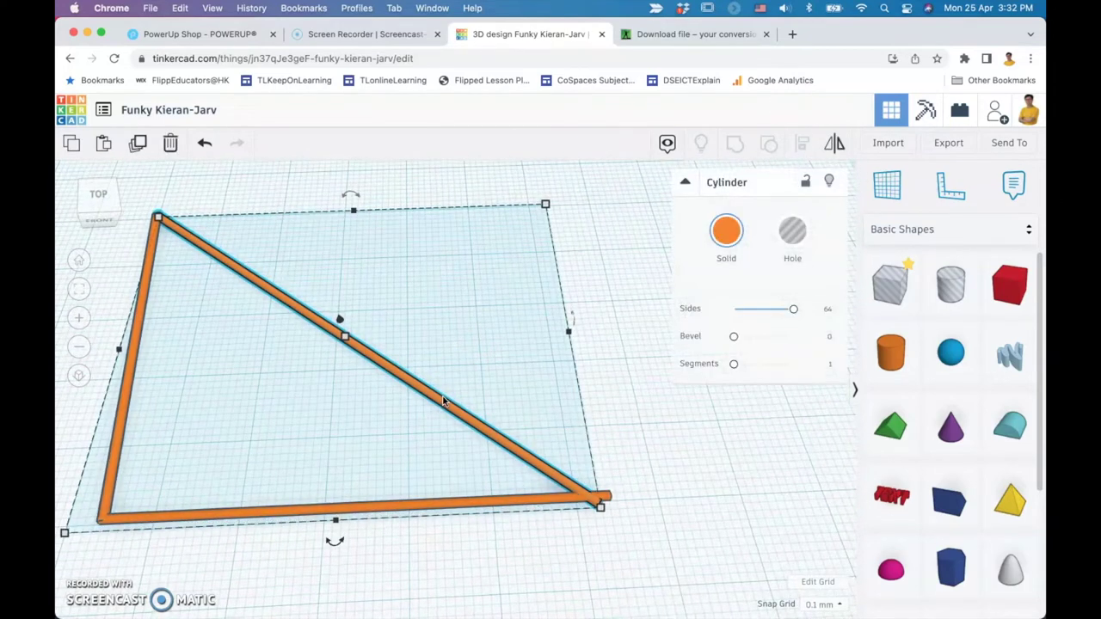
# Turn off grid snapping and refine the hypotenuse cylinder's angle and position against the ends of both legs.
pyautogui.moveTo(335, 543); pyautogui.dragTo(376, 588)
pyautogui.click(822, 604)
pyautogui.click(821, 464)
pyautogui.scroll(-3, 396, 520)
pyautogui.scroll(5, 422, 542)
pyautogui.moveTo(319, 563); pyautogui.dragTo(713, 506)
pyautogui.keyDown('shift'); pyautogui.moveTo(631, 406); pyautogui.dragTo(632, 402); pyautogui.keyUp('shift')
pyautogui.moveTo(526, 581); pyautogui.dragTo(647, 413)
pyautogui.moveTo(543, 593); pyautogui.dragTo(605, 456, button='middle')
pyautogui.click(641, 395)
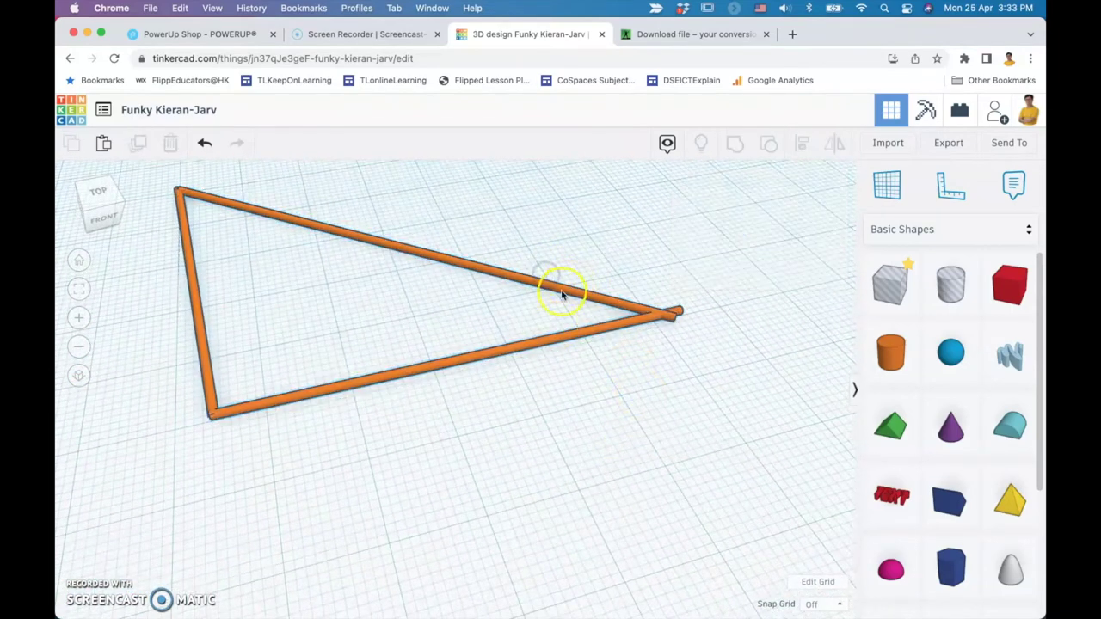
# Rotate the hypotenuse cylinder slightly within the workplane, swinging its right end back behind the 60 mm leg's end.
pyautogui.click(567, 287)
pyautogui.moveTo(455, 388); pyautogui.dragTo(589, 603)
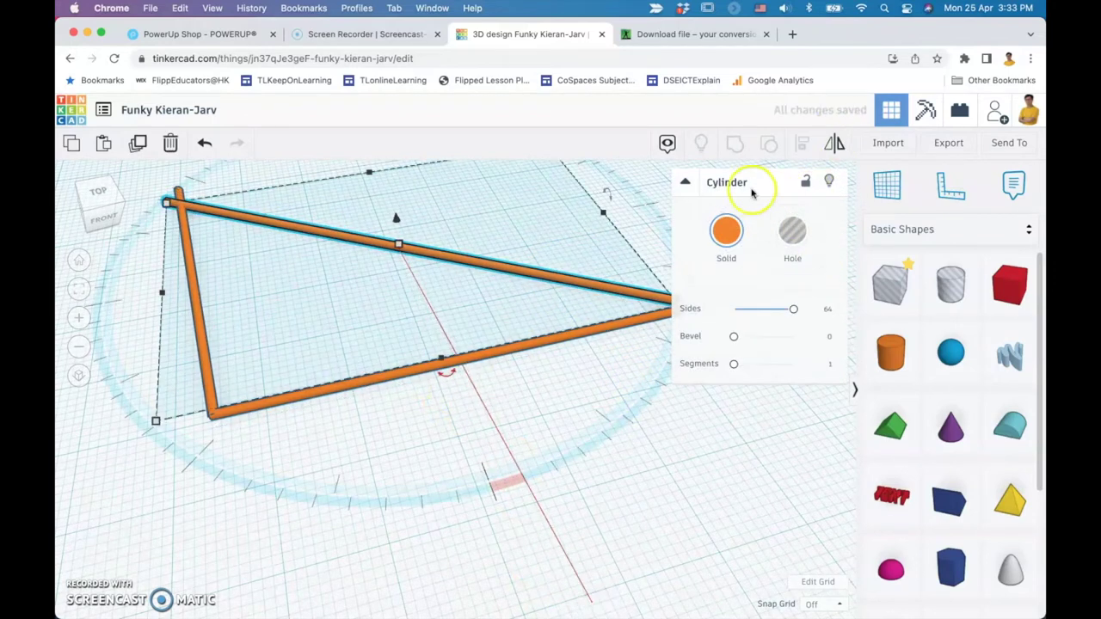
pyautogui.click(686, 187)
pyautogui.click(646, 476)
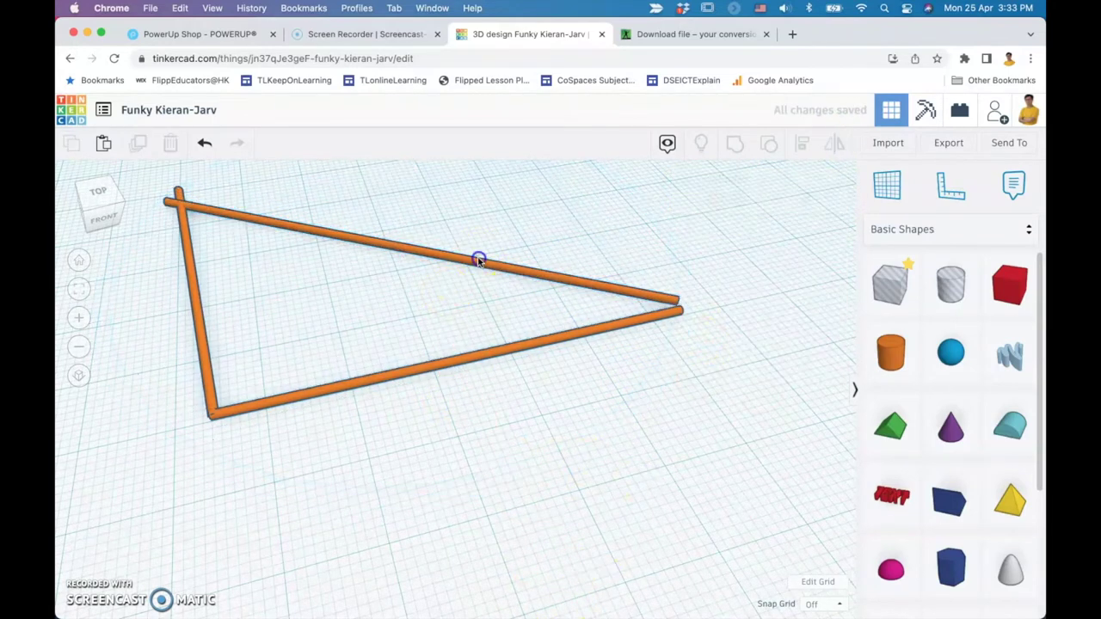
# Rotate and shift the hypotenuse cylinder so that its ends meet the free ends of both legs.
pyautogui.click(565, 277)
pyautogui.moveTo(440, 381); pyautogui.dragTo(510, 614)
pyautogui.scroll(1, 690, 425)
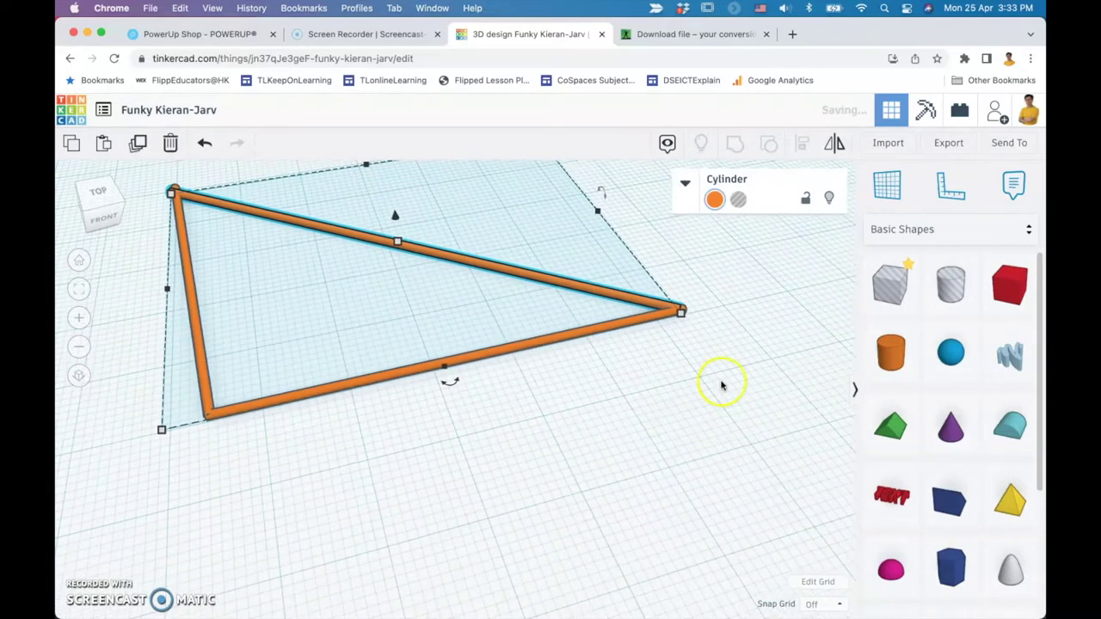
pyautogui.scroll(-1, 690, 424)
# Set the snap grid to 0.1 mm and fine-tune the hypotenuse cylinder's position against the leg ends.
pyautogui.click(747, 325)
pyautogui.moveTo(747, 324); pyautogui.dragTo(745, 421, button='right')
pyautogui.moveTo(722, 296); pyautogui.dragTo(703, 373, button='middle')
pyautogui.moveTo(703, 374); pyautogui.dragTo(688, 418, button='right')
pyautogui.click(541, 462)
pyautogui.moveTo(558, 386); pyautogui.dragTo(834, 540, button='right')
pyautogui.click(819, 603)
pyautogui.click(827, 484)
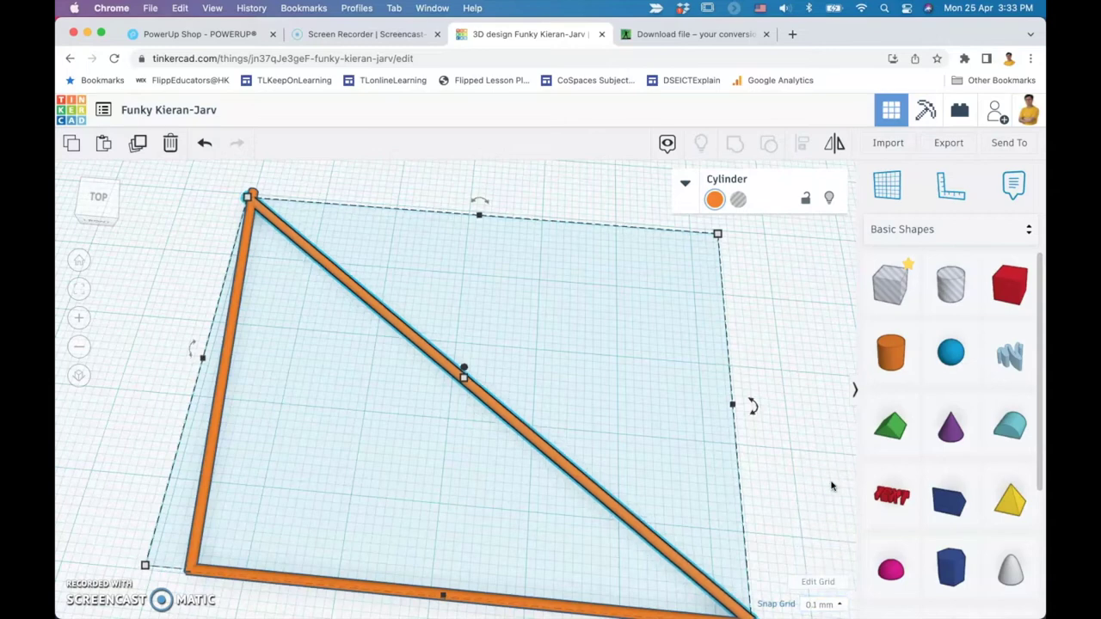
pyautogui.moveTo(891, 496); pyautogui.dragTo(793, 444)
pyautogui.press('Delete')
pyautogui.scroll(-5, 748, 472)
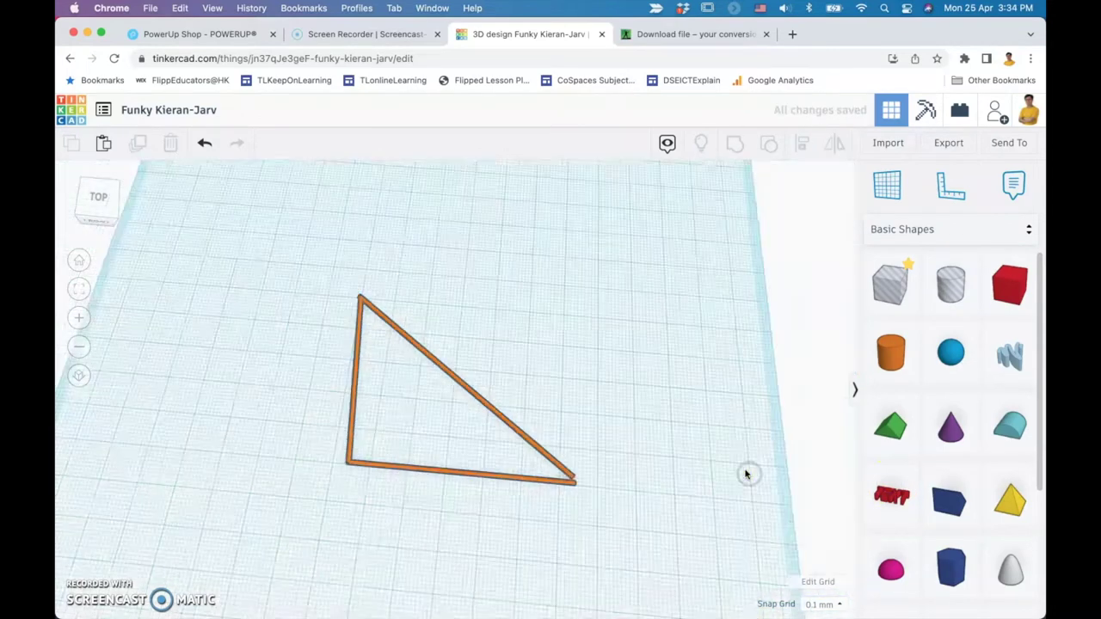
# Turn off grid snapping and rotate the hypotenuse cylinder slightly towards the free ends of both legs.
pyautogui.scroll(3, 736, 473)
pyautogui.click(574, 477)
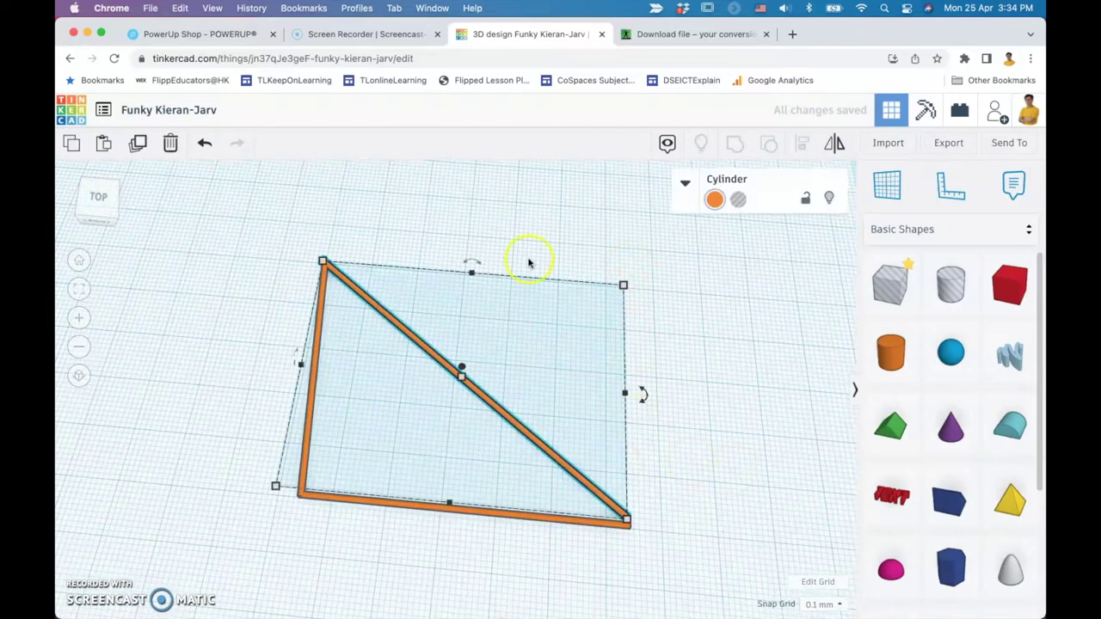
pyautogui.click(819, 604)
pyautogui.click(823, 464)
pyautogui.moveTo(643, 393); pyautogui.dragTo(831, 411)
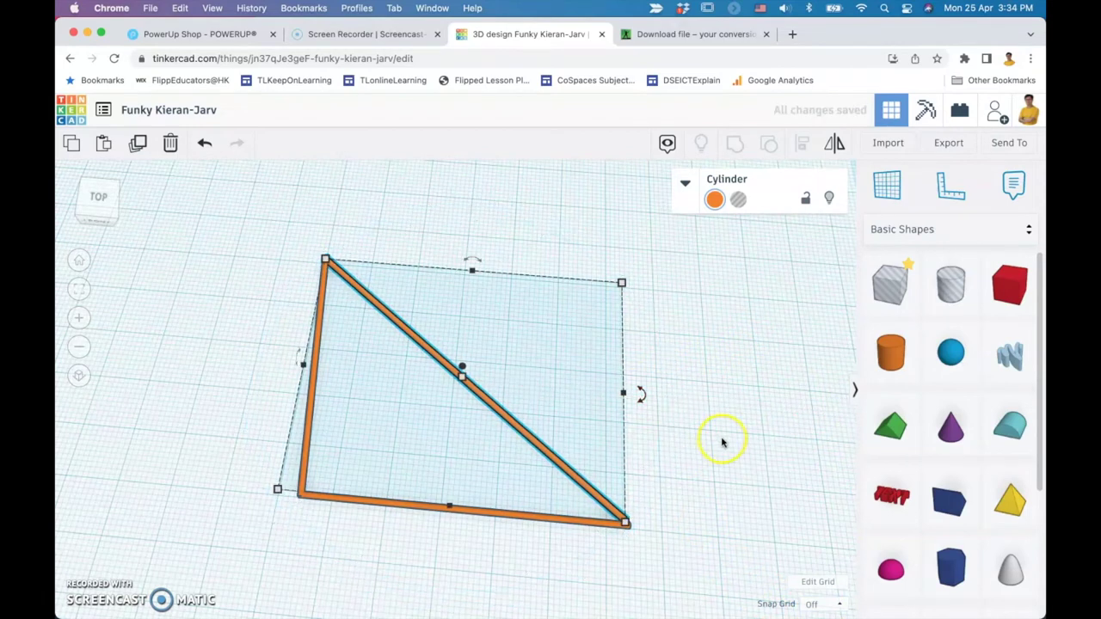
# Restore the 0.1 mm snap grid and nudge the hypotenuse cylinder onto the end of the 60 mm leg.
pyautogui.click(815, 479)
pyautogui.click(702, 501)
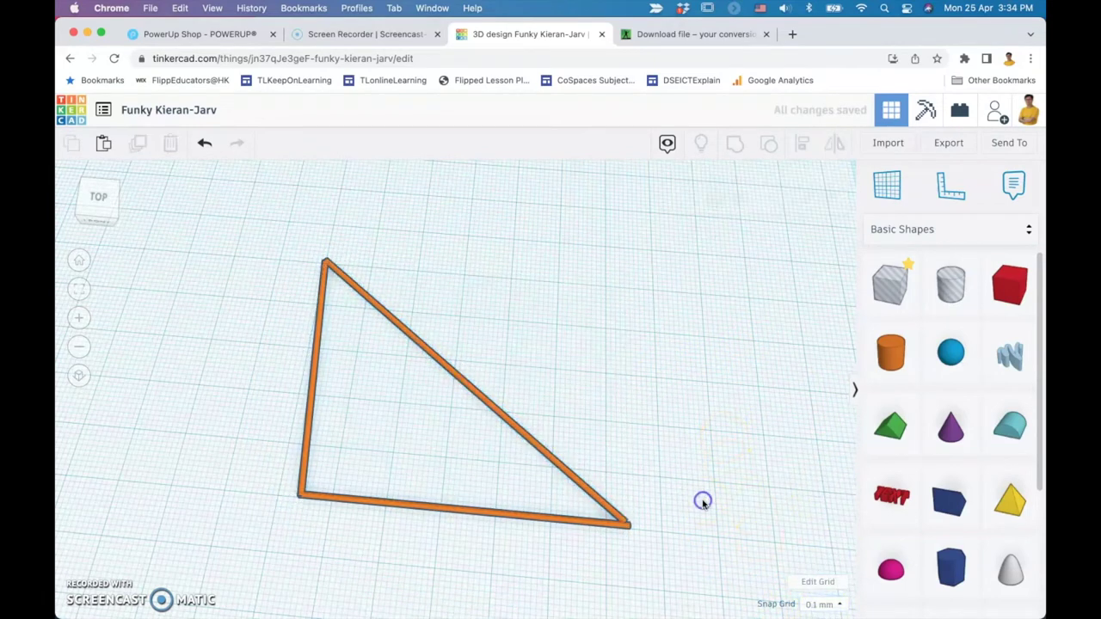
pyautogui.click(539, 453)
pyautogui.click(708, 479)
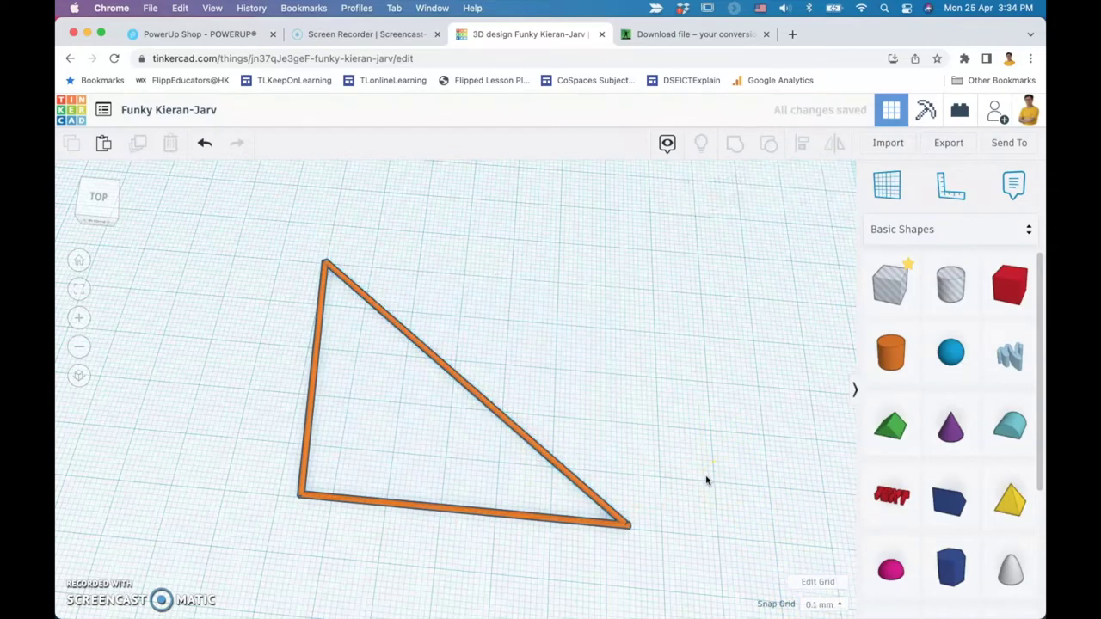
# Examine closely how the hypotenuse cylinder meets the corners of the triangular frame.
pyautogui.scroll(5, 663, 457)
pyautogui.moveTo(282, 411); pyautogui.dragTo(594, 615, button='middle')
pyautogui.moveTo(321, 383); pyautogui.dragTo(462, 553, button='middle')
pyautogui.moveTo(278, 433); pyautogui.dragTo(459, 587, button='middle')
pyautogui.moveTo(381, 558); pyautogui.dragTo(198, 300, button='middle')
pyautogui.moveTo(468, 482); pyautogui.dragTo(130, 324, button='middle')
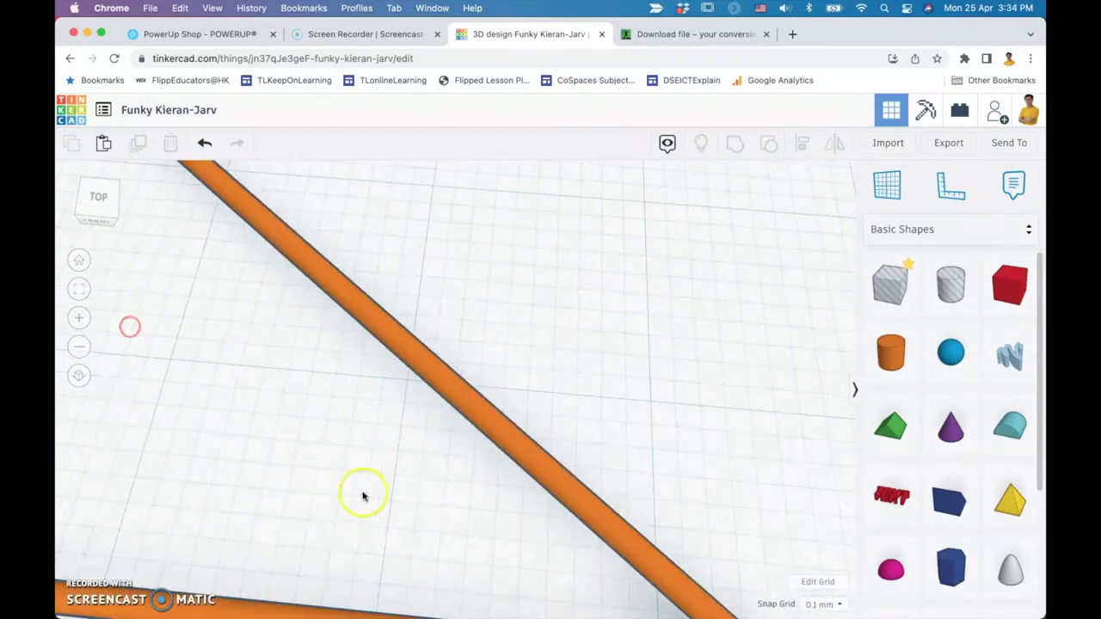
pyautogui.moveTo(342, 563); pyautogui.dragTo(180, 299, button='middle')
pyautogui.moveTo(301, 229); pyautogui.dragTo(451, 359, button='middle')
pyautogui.scroll(2, 413, 331)
pyautogui.click(449, 336)
pyautogui.scroll(-3, 342, 386)
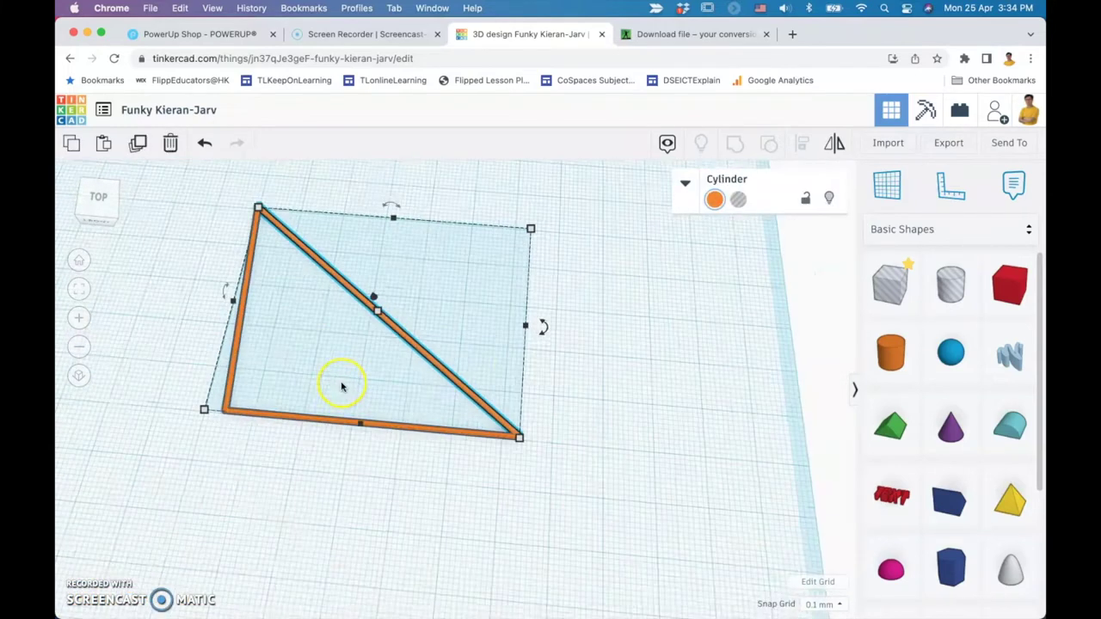
pyautogui.scroll(-1, 559, 305)
pyautogui.moveTo(540, 335)
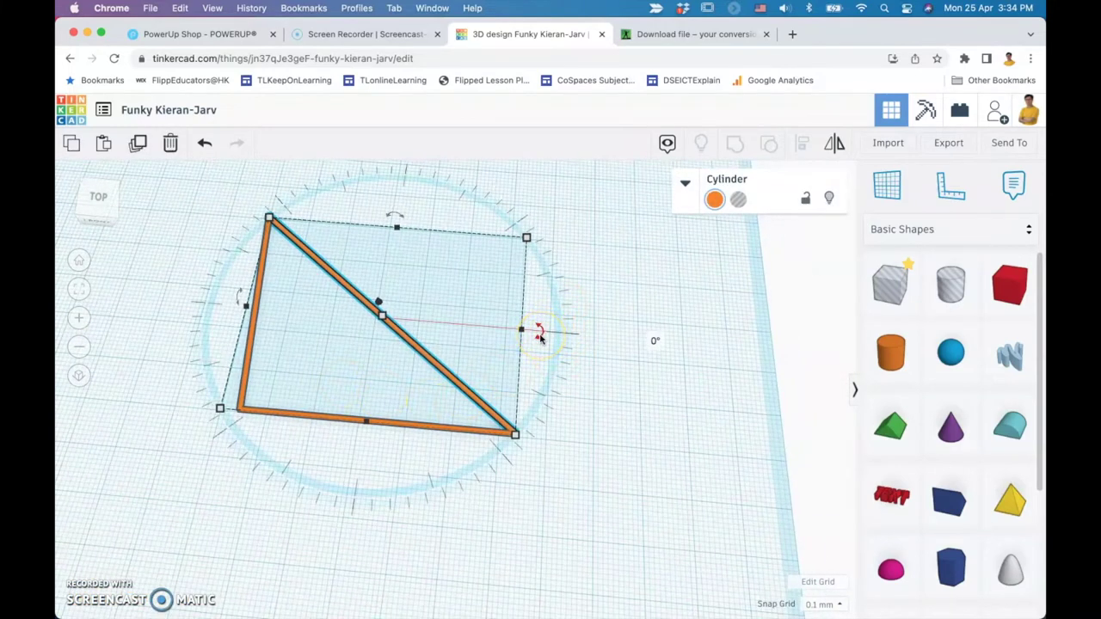
# Undo the rotations and moves that placed the long cylinder as the hypotenuse.
pyautogui.press('super+z')
pyautogui.press('super+z')
pyautogui.press('super+z')
pyautogui.press('super+z')
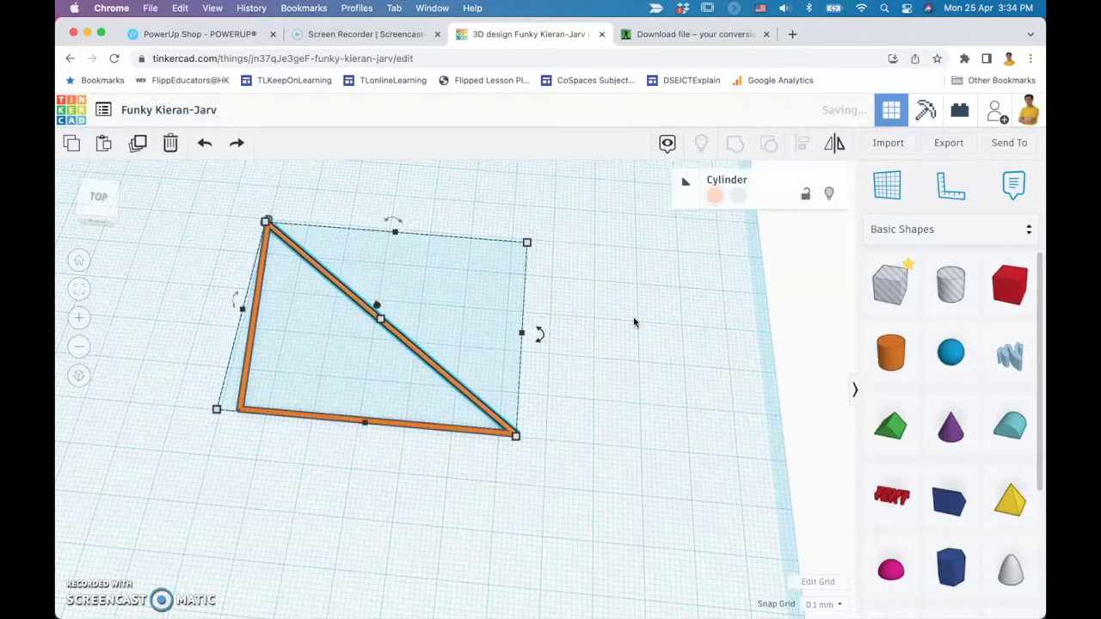
pyautogui.scroll(1, 673, 404)
pyautogui.scroll(6, 673, 404)
pyautogui.moveTo(585, 456); pyautogui.dragTo(137, 480, button='middle')
pyautogui.scroll(-6, 339, 491)
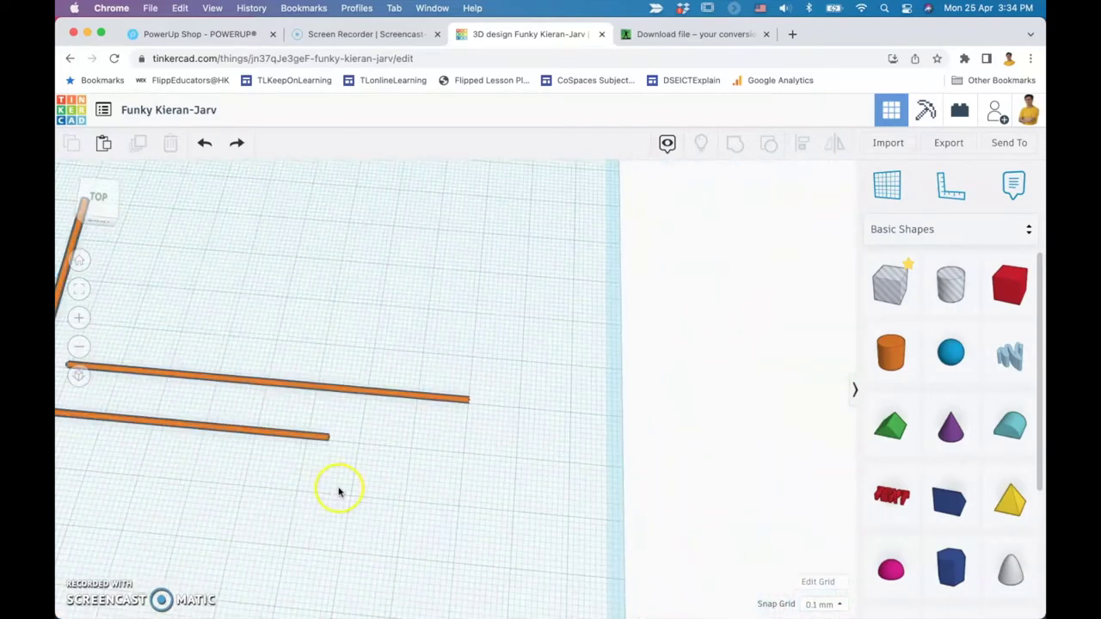
pyautogui.moveTo(227, 518); pyautogui.dragTo(456, 493, button='middle')
# Edit the long cylinder's length, then rotate and move it diagonally across the free ends of both legs as the hypotenuse.
pyautogui.click(609, 376)
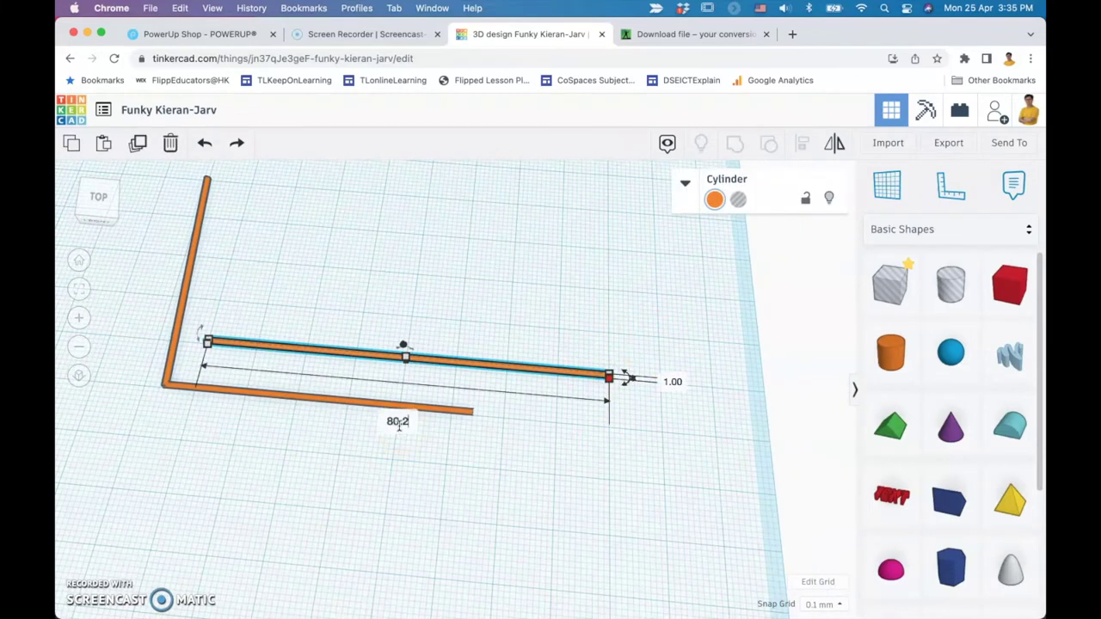
pyautogui.click(583, 443)
pyautogui.click(604, 375)
pyautogui.moveTo(629, 379); pyautogui.dragTo(626, 548)
pyautogui.keyDown('shift'); pyautogui.click(466, 411); pyautogui.keyUp('shift')
pyautogui.click(631, 437)
pyautogui.moveTo(546, 477); pyautogui.dragTo(453, 393)
pyautogui.click(551, 404)
pyautogui.moveTo(550, 404); pyautogui.dragTo(588, 394, button='right')
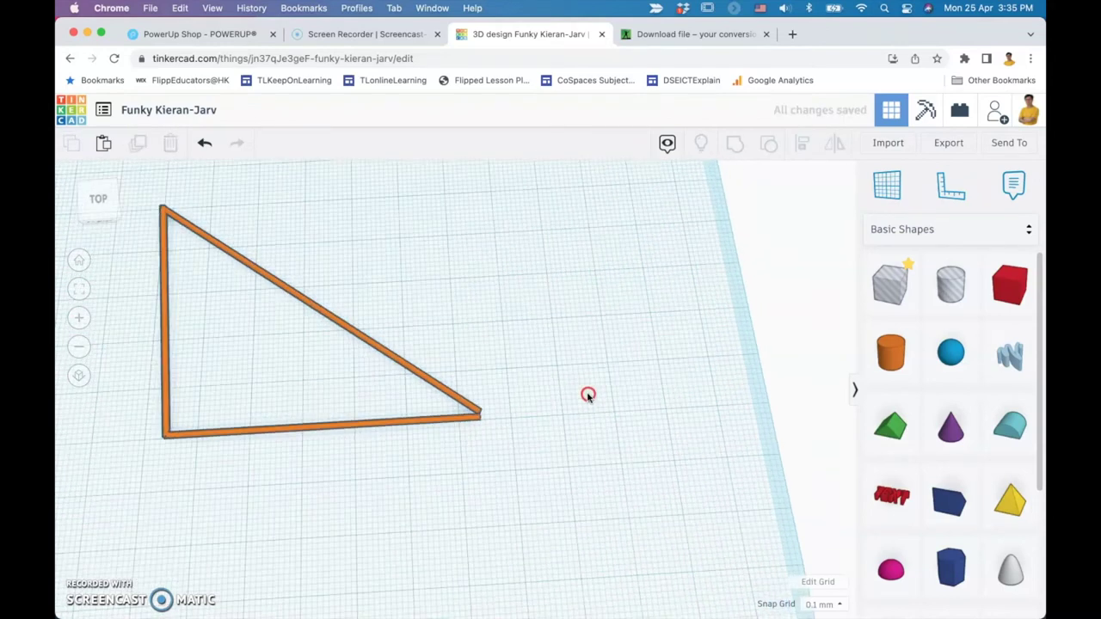
# Rotate the hypotenuse cylinder slightly within the workplane so that it closes on the 60 mm leg's free end.
pyautogui.click(437, 390)
pyautogui.moveTo(310, 463); pyautogui.dragTo(322, 597)
pyautogui.click(486, 494)
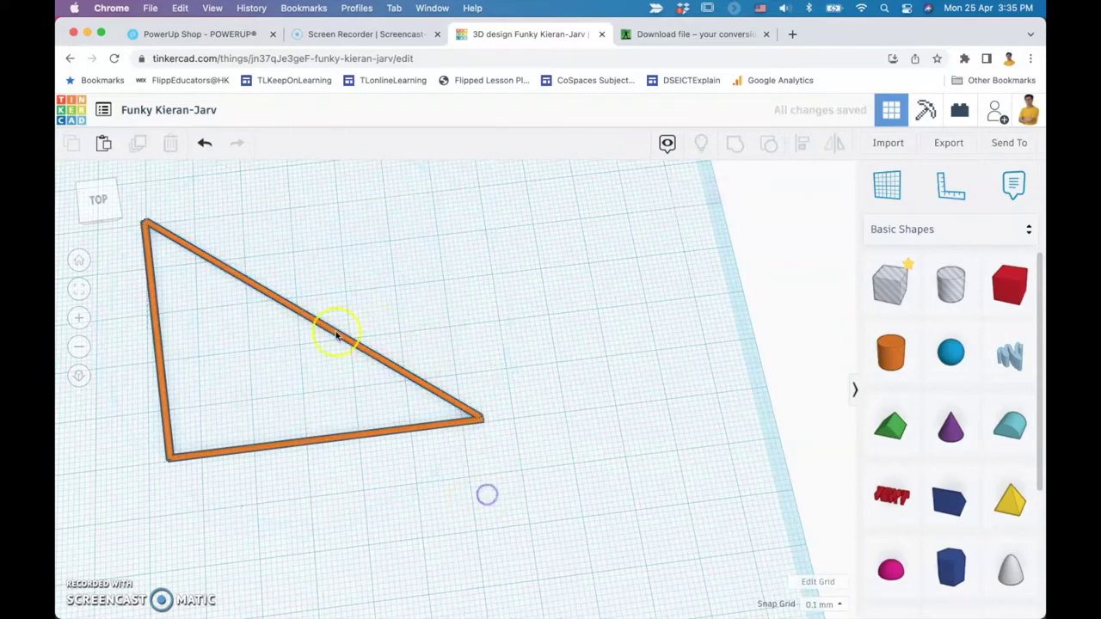
pyautogui.click(338, 335)
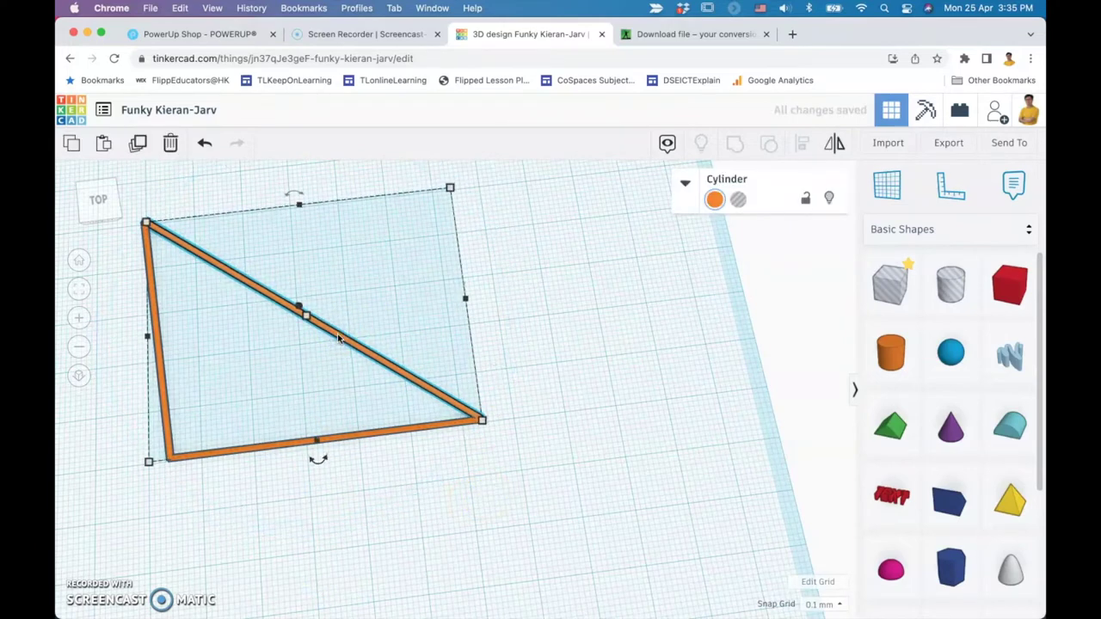
pyautogui.click(531, 338)
# Inspect the triangular frame's corners from several angles for gaps and overlaps between the cylinders.
pyautogui.moveTo(361, 375); pyautogui.dragTo(570, 420, button='middle')
pyautogui.scroll(5, 563, 414)
pyautogui.scroll(-5, 563, 413)
pyautogui.moveTo(616, 536); pyautogui.dragTo(626, 332, button='right')
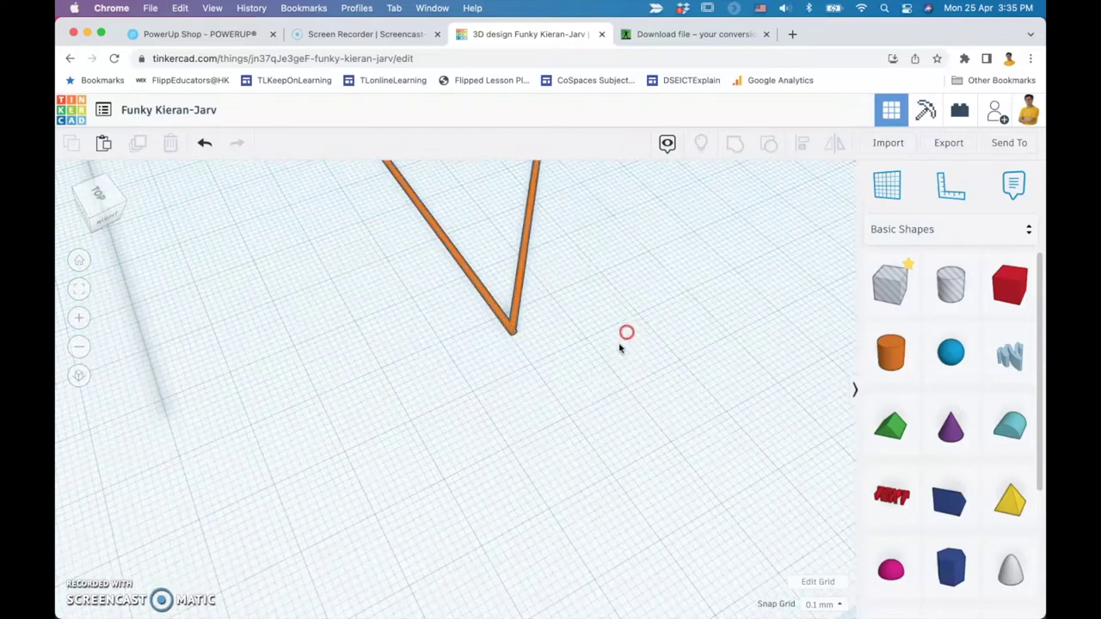
pyautogui.moveTo(593, 372); pyautogui.dragTo(563, 475, button='right')
pyautogui.moveTo(587, 416); pyautogui.dragTo(564, 452, button='middle')
pyautogui.scroll(5, 538, 410)
pyautogui.scroll(-5, 631, 372)
pyautogui.click(489, 427)
pyautogui.click(656, 361)
pyautogui.moveTo(605, 423); pyautogui.dragTo(615, 380, button='right')
pyautogui.scroll(-5, 589, 430)
pyautogui.moveTo(548, 449); pyautogui.dragTo(552, 531, button='right')
pyautogui.scroll(5, 553, 531)
pyautogui.moveTo(616, 518); pyautogui.dragTo(548, 256, button='right')
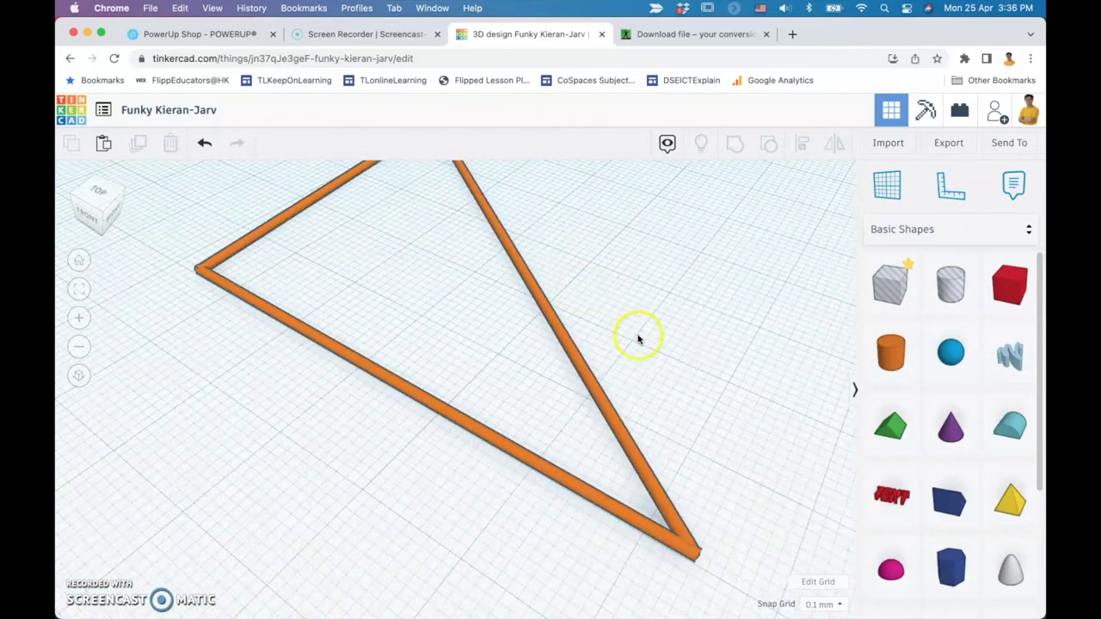
pyautogui.scroll(-2, 637, 339)
pyautogui.scroll(5, 659, 516)
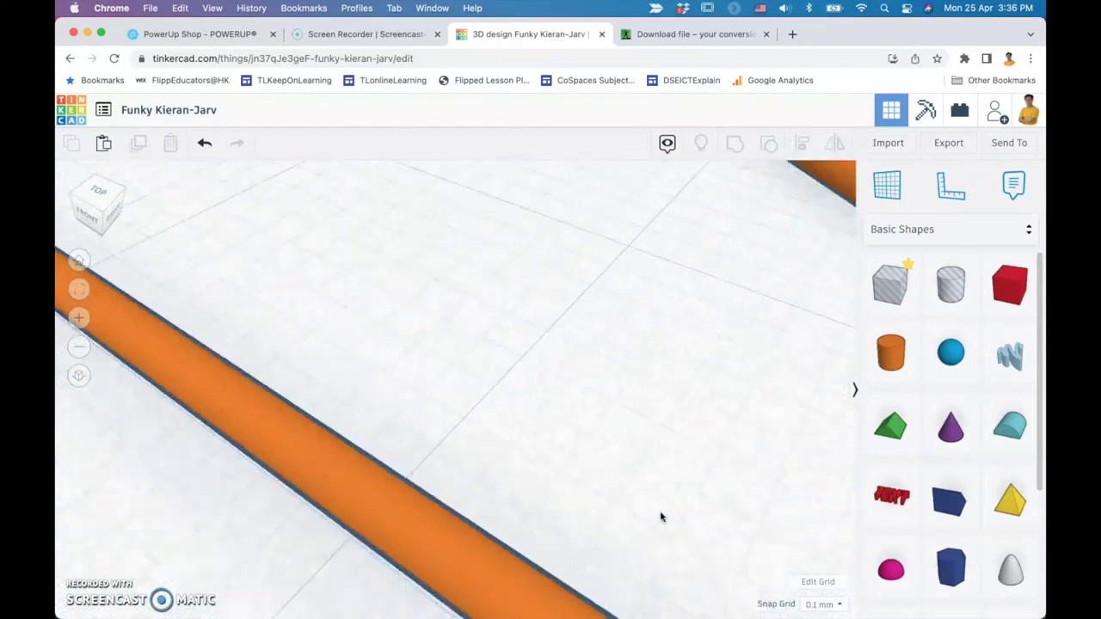
# Group the three cylinders of the triangular frame into one shape.
pyautogui.scroll(-6, 659, 516)
pyautogui.moveTo(659, 492); pyautogui.dragTo(256, 160)
pyautogui.hotkey('ctrl', 'g')
pyautogui.click(602, 298)
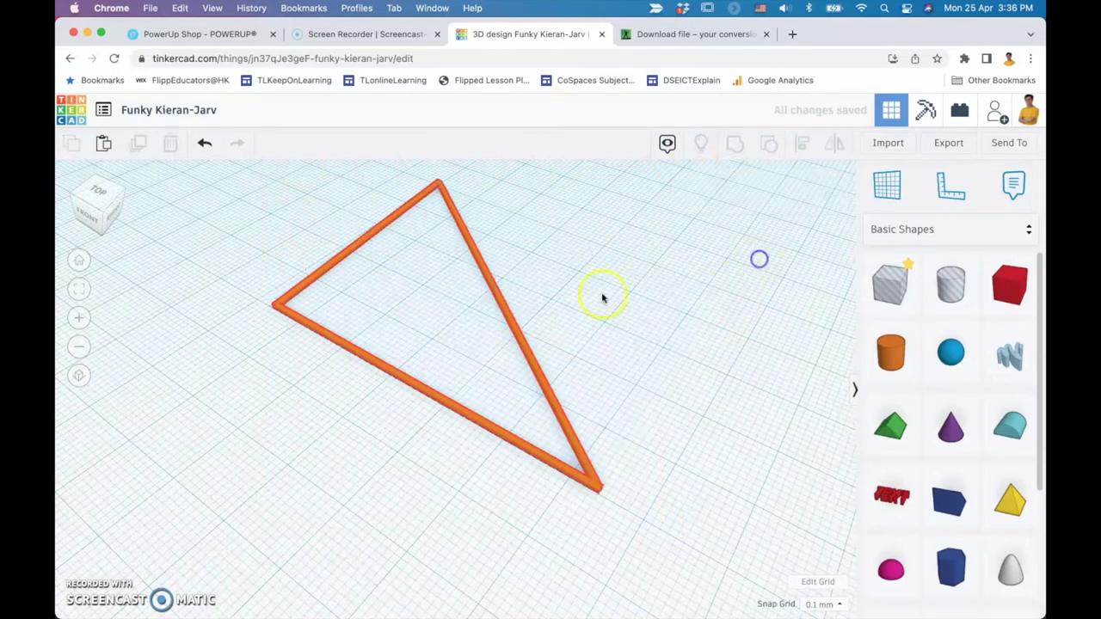
# Rotate the grouped triangle by 90° so it stands on its 60 mm leg, and raise it onto the workplane.
pyautogui.click(521, 344)
pyautogui.moveTo(319, 281); pyautogui.dragTo(196, 362)
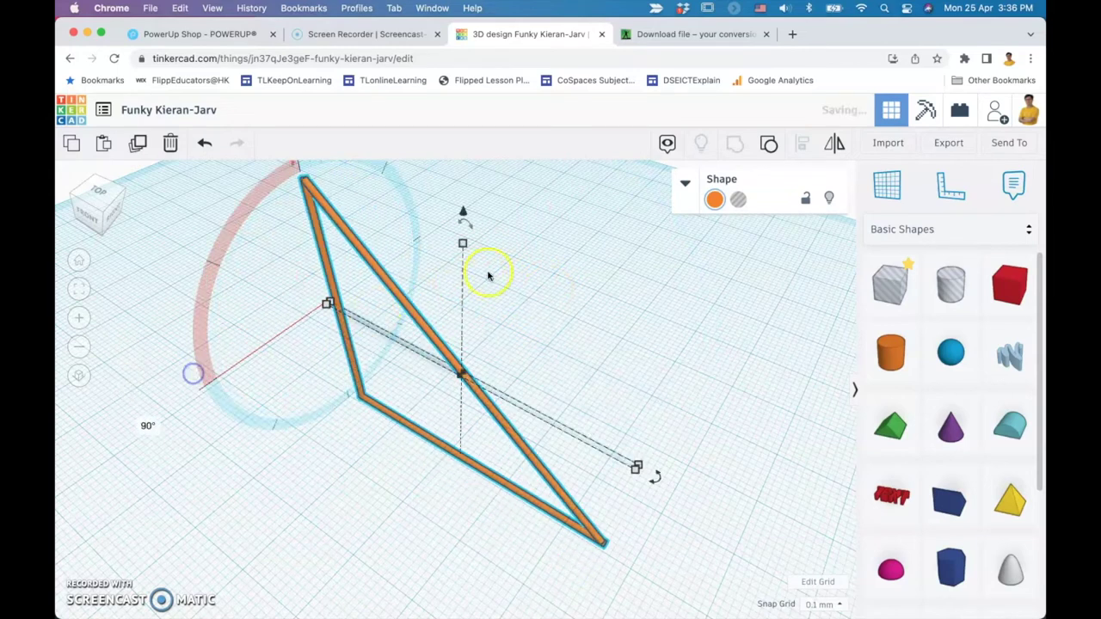
pyautogui.moveTo(467, 205); pyautogui.dragTo(507, 5)
pyautogui.click(694, 468)
pyautogui.press('Return')
pyautogui.click(676, 332)
pyautogui.scroll(-5, 631, 393)
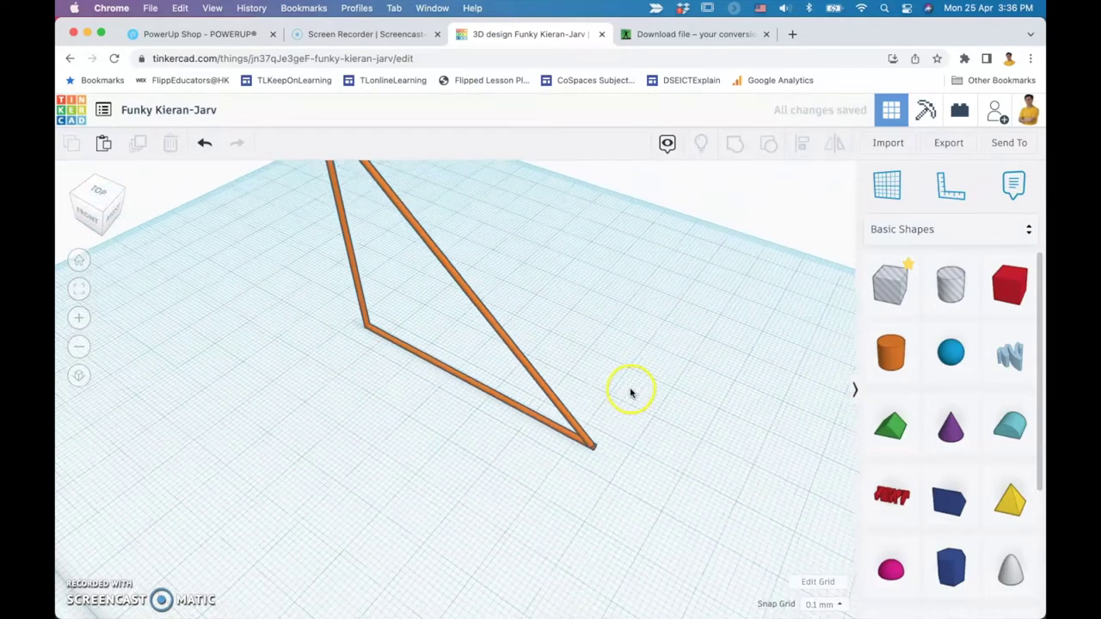
# Check the angle marked at P in Figure 2 of the 2022 Math CP.pdf exam paper in Preview, and return to the model.
pyautogui.moveTo(494, 458); pyautogui.dragTo(442, 499)
pyautogui.click(580, 440)
pyautogui.moveTo(586, 471); pyautogui.dragTo(541, 435, button='right')
pyautogui.press('super+Tab')
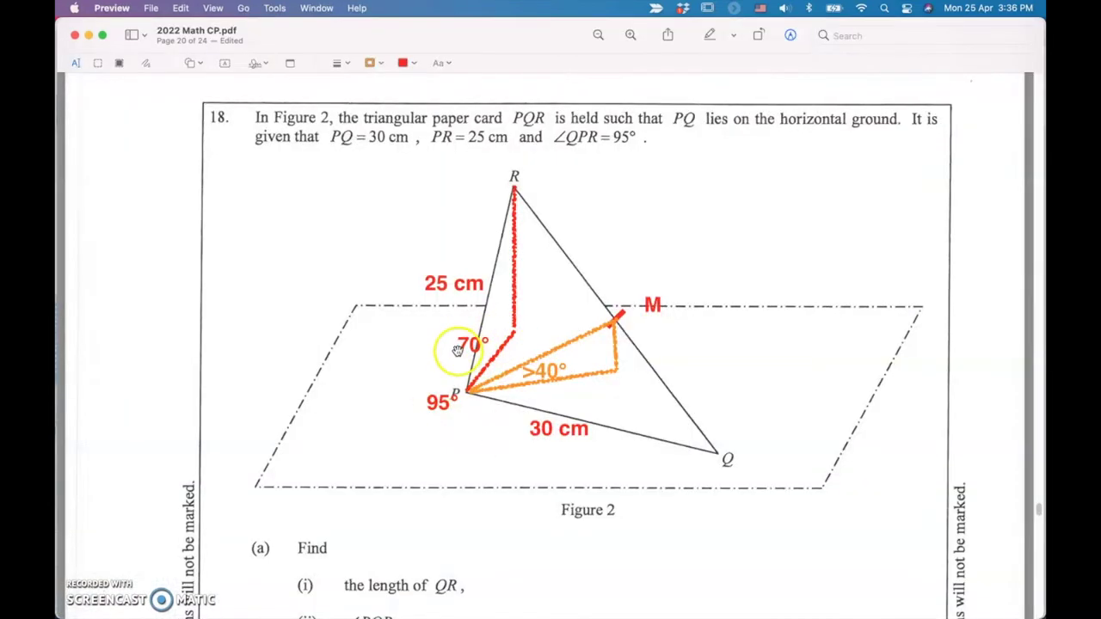
pyautogui.press('super+Tab')
# Move the raised spare cylinder behind the standing triangle and lower it towards the workplane.
pyautogui.moveTo(444, 393); pyautogui.dragTo(487, 481, button='right')
pyautogui.moveTo(293, 480); pyautogui.dragTo(626, 263)
pyautogui.moveTo(506, 205); pyautogui.dragTo(494, 337)
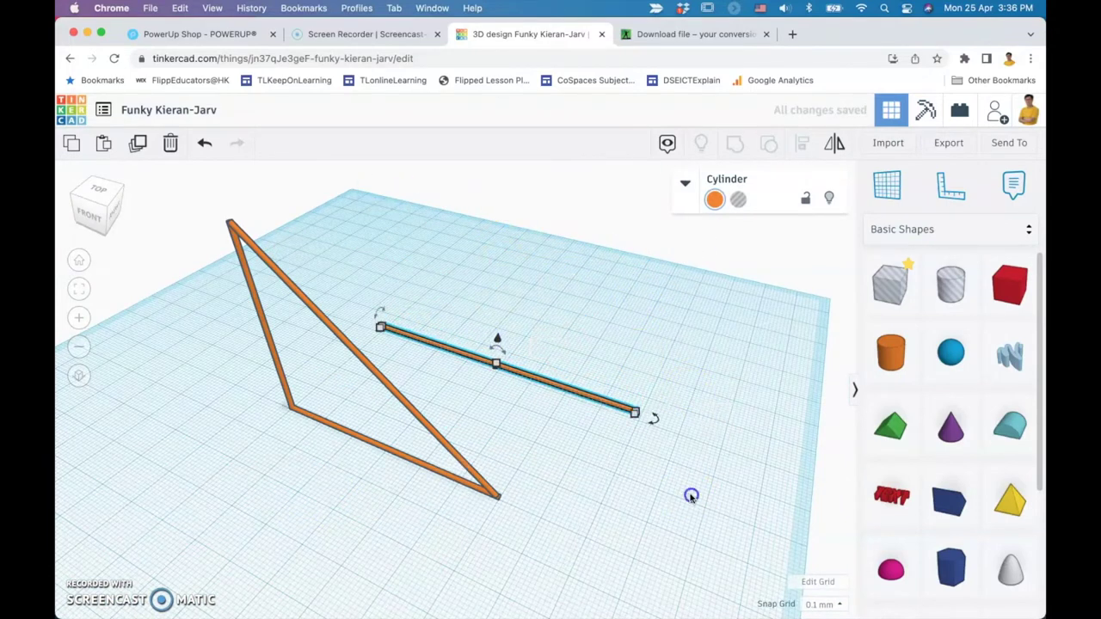
# Switch to Keynote and insert a horizontal line about 87 pt long on the blank slide.
pyautogui.press('super+Tab')
pyautogui.press('super+Tab')
pyautogui.press('super+Tab')
pyautogui.press('super+Tab')
pyautogui.click(720, 198)
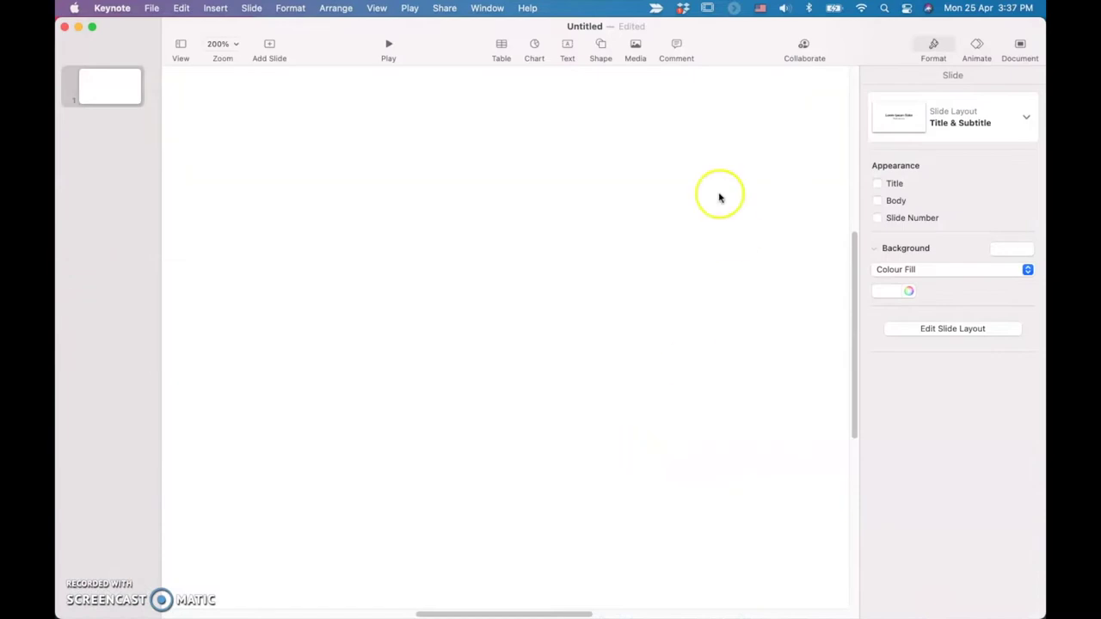
pyautogui.click(595, 47)
pyautogui.click(587, 113)
pyautogui.moveTo(572, 270); pyautogui.dragTo(558, 406)
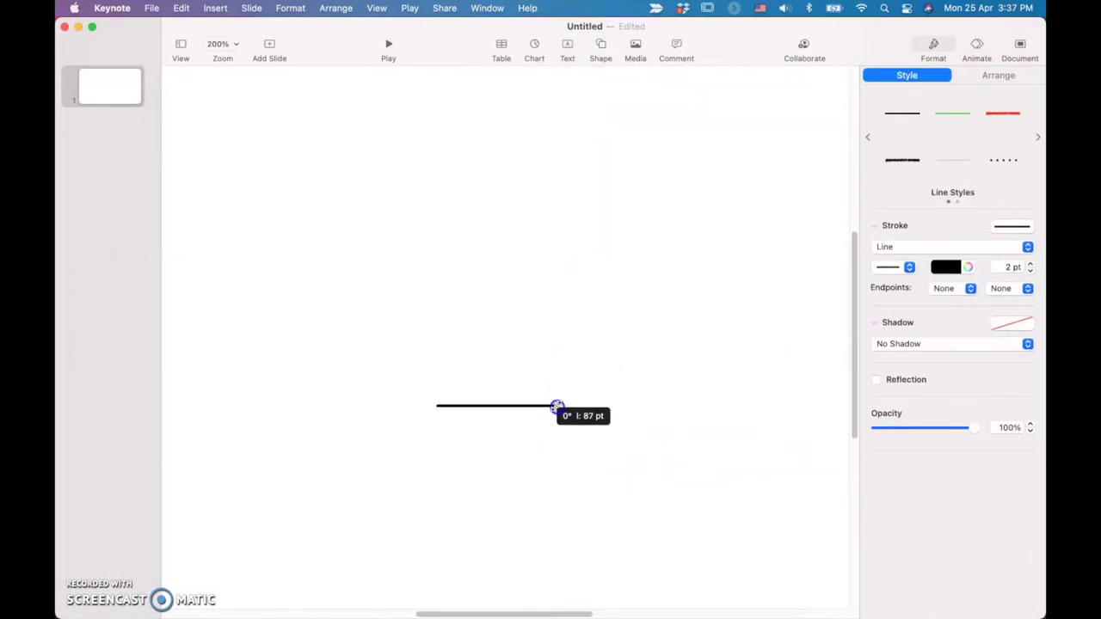
# Duplicate the line, rotate the copy to 70° and join its lower end to the original line's left end.
pyautogui.click(997, 76)
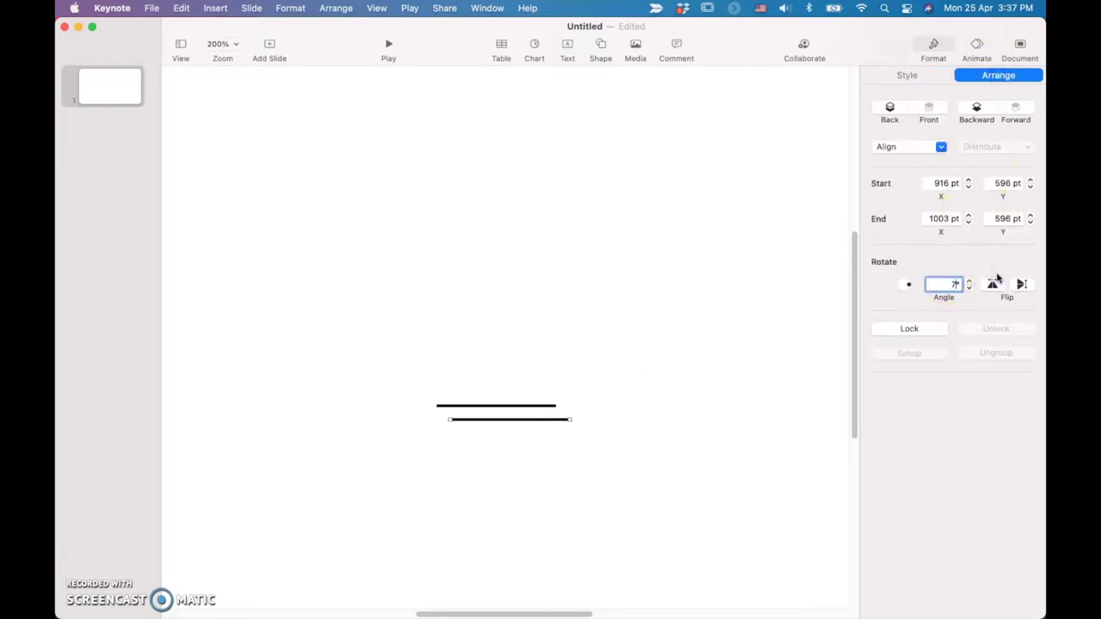
pyautogui.click(569, 522)
pyautogui.moveTo(509, 424); pyautogui.dragTo(457, 352)
pyautogui.click(597, 324)
pyautogui.click(456, 362)
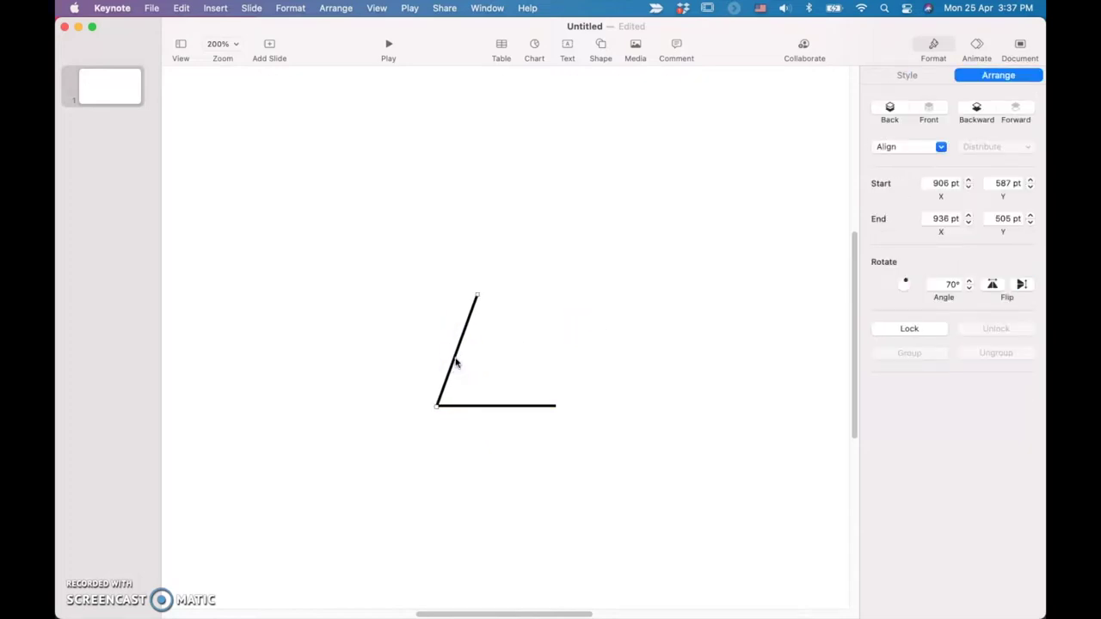
pyautogui.click(597, 315)
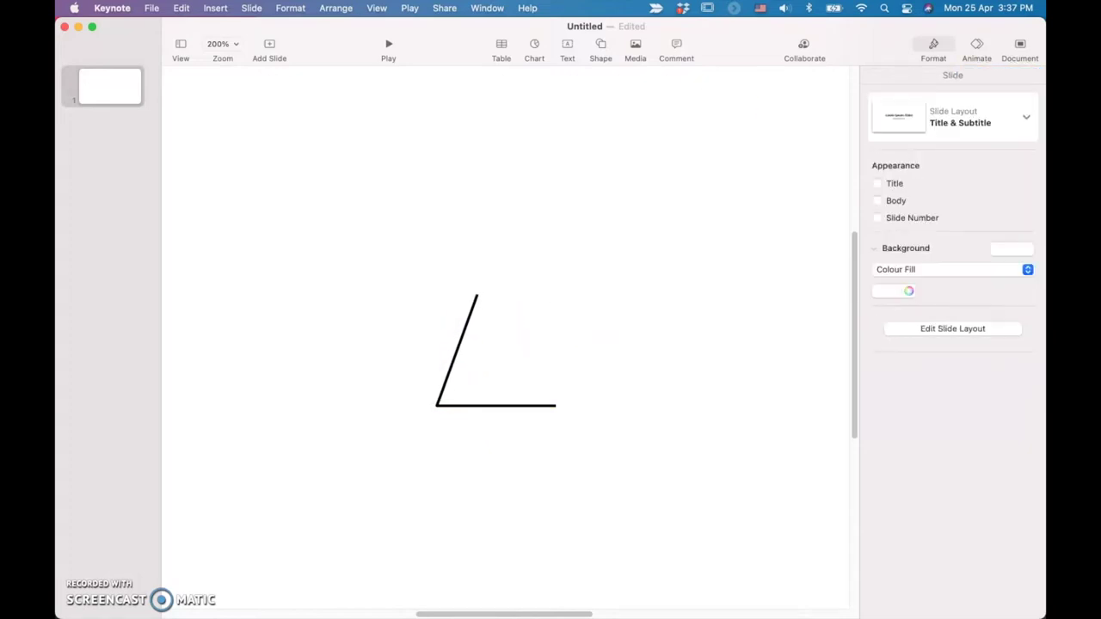
# Zoom the slide to 400% and draw a closed four-point Pen shape along both lines, with one outer point between their free ends.
pyautogui.click(601, 50)
pyautogui.click(750, 73)
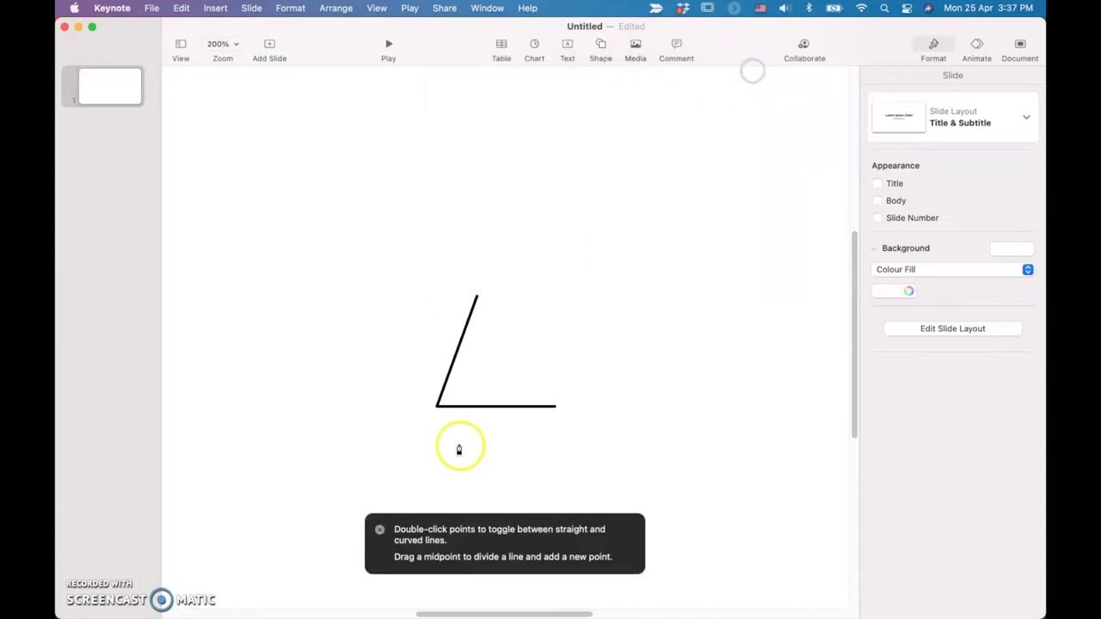
pyautogui.click(233, 48)
pyautogui.click(233, 185)
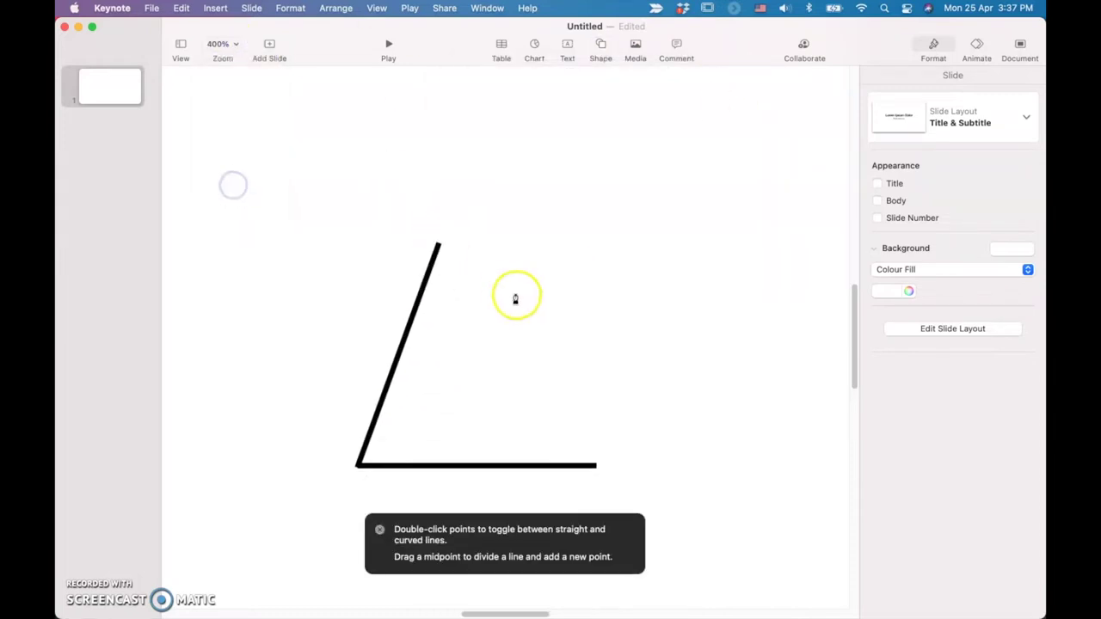
pyautogui.click(359, 468)
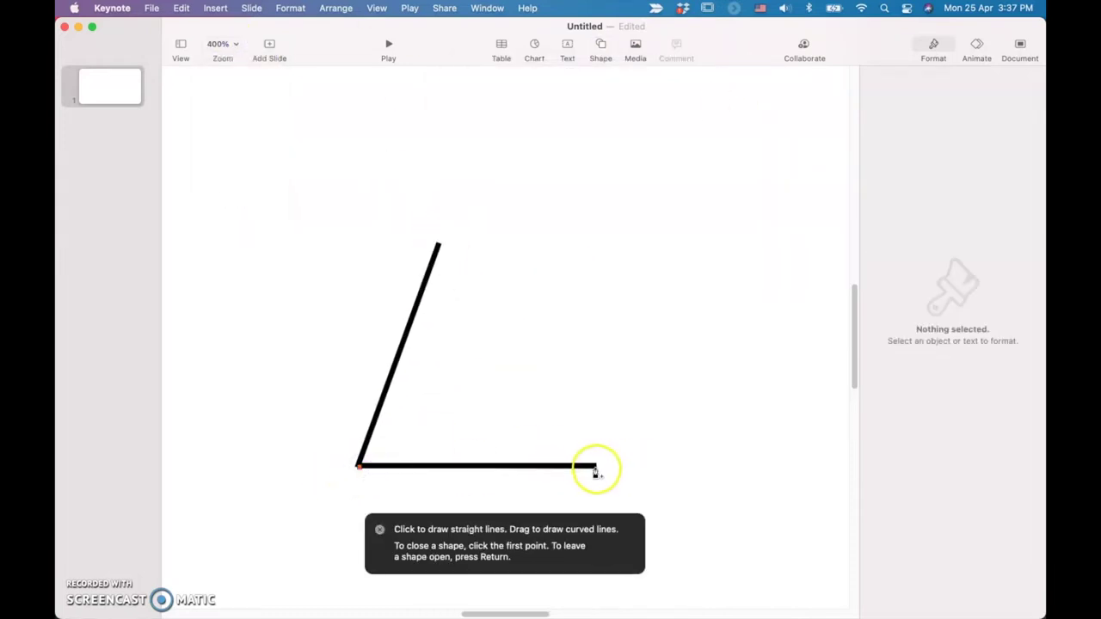
pyautogui.click(551, 338)
pyautogui.click(436, 249)
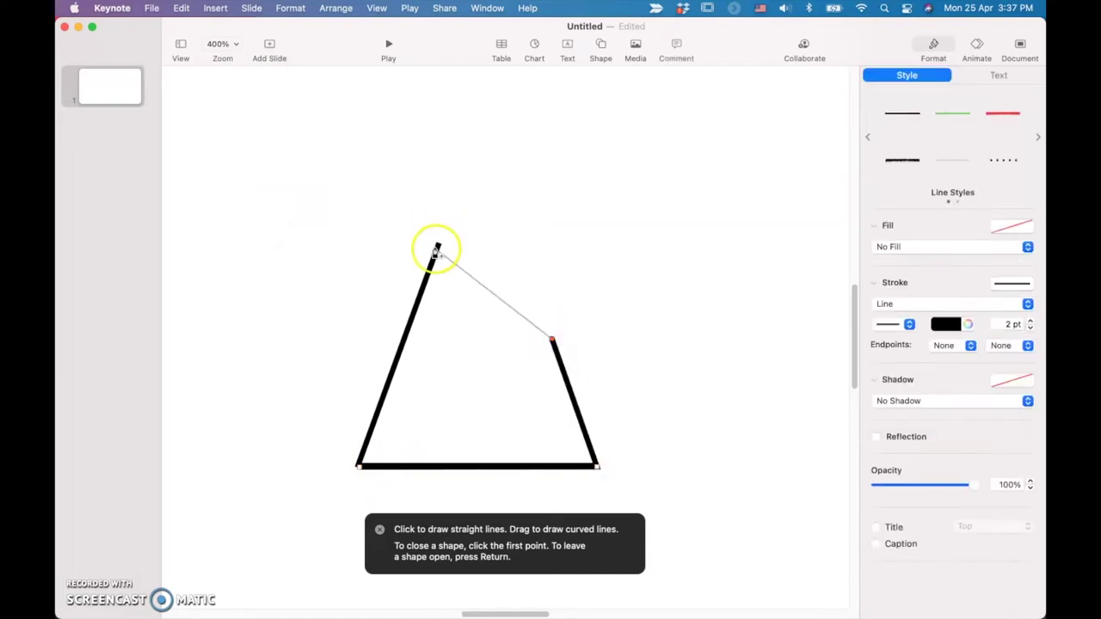
pyautogui.click(359, 468)
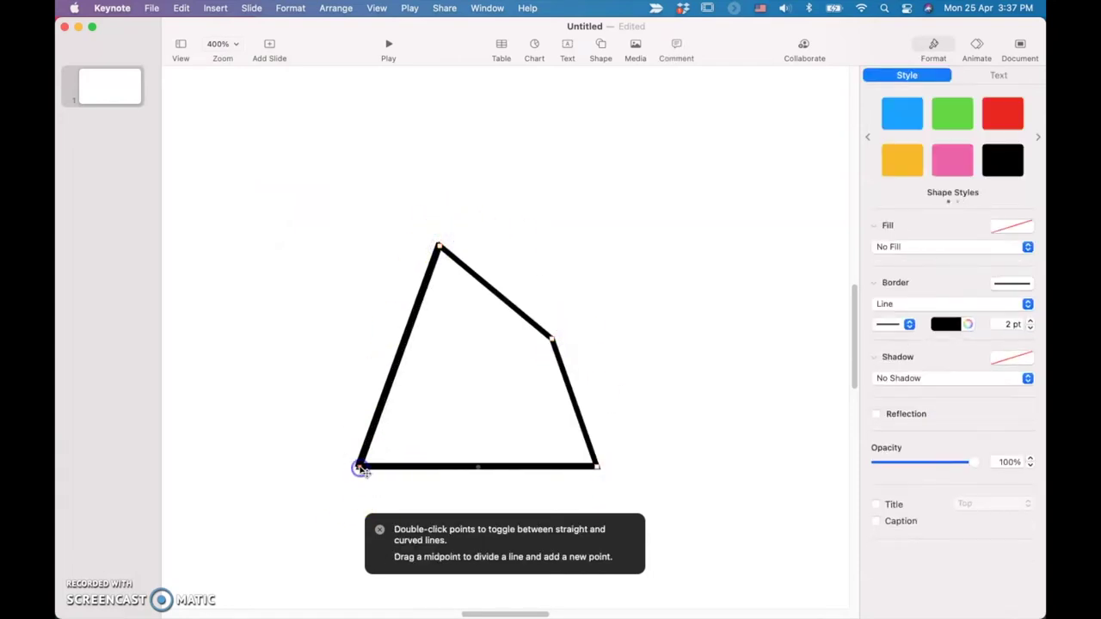
# Remove the border from the four-point shape with the No Border option.
pyautogui.click(899, 325)
pyautogui.click(924, 303)
pyautogui.click(913, 288)
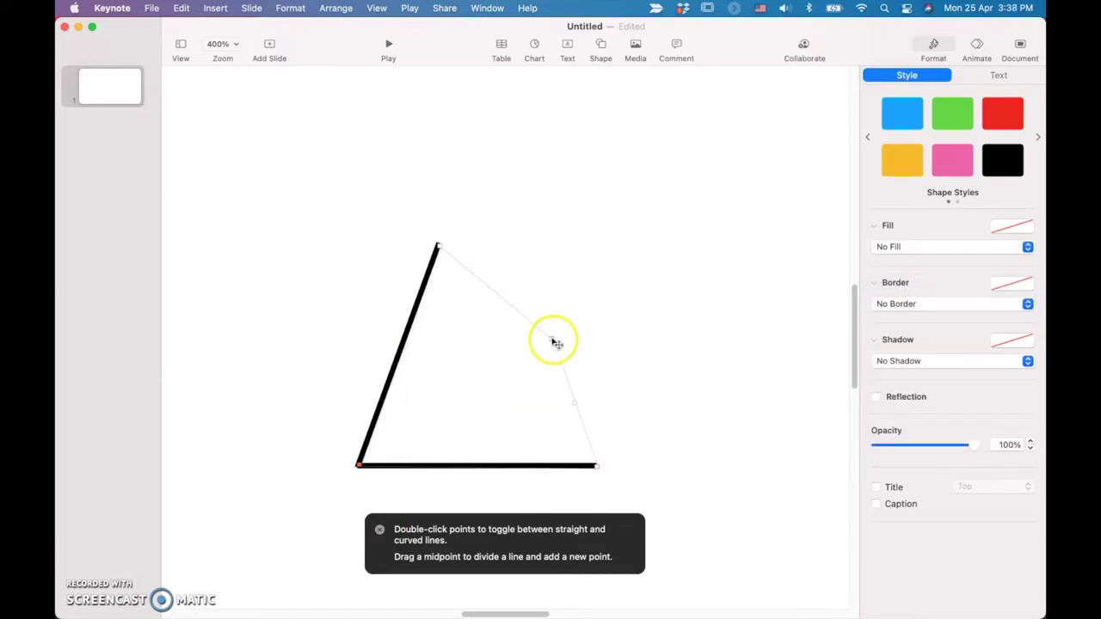
# Curve the pen shape outward into an arc through its outer point and adjust the point at the horizontal line's free end.
pyautogui.moveTo(553, 341); pyautogui.dragTo(574, 310)
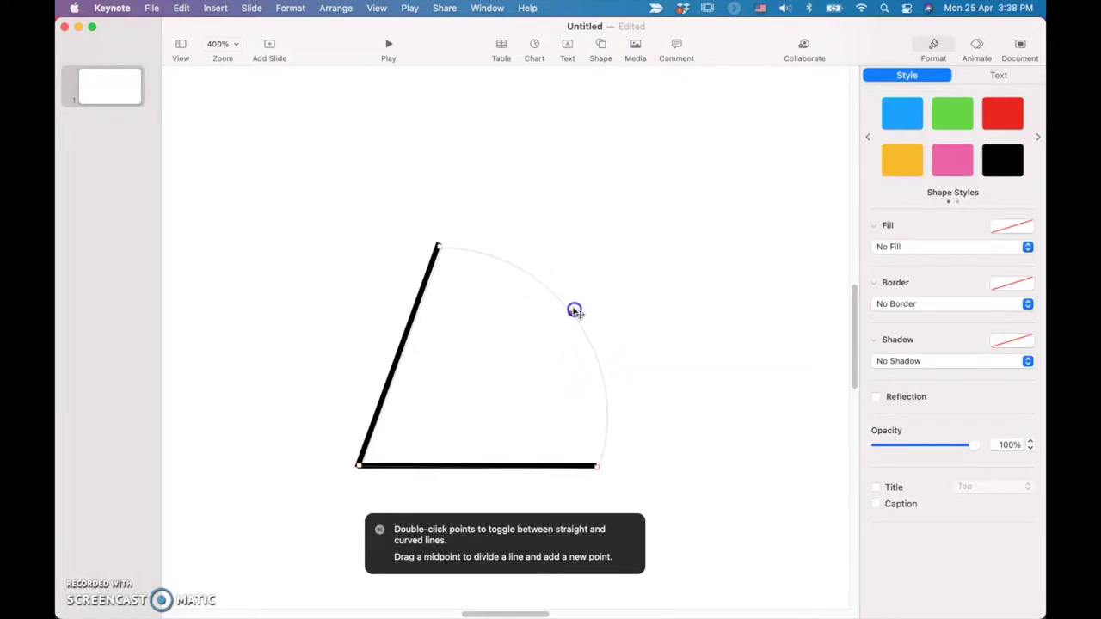
pyautogui.click(596, 465)
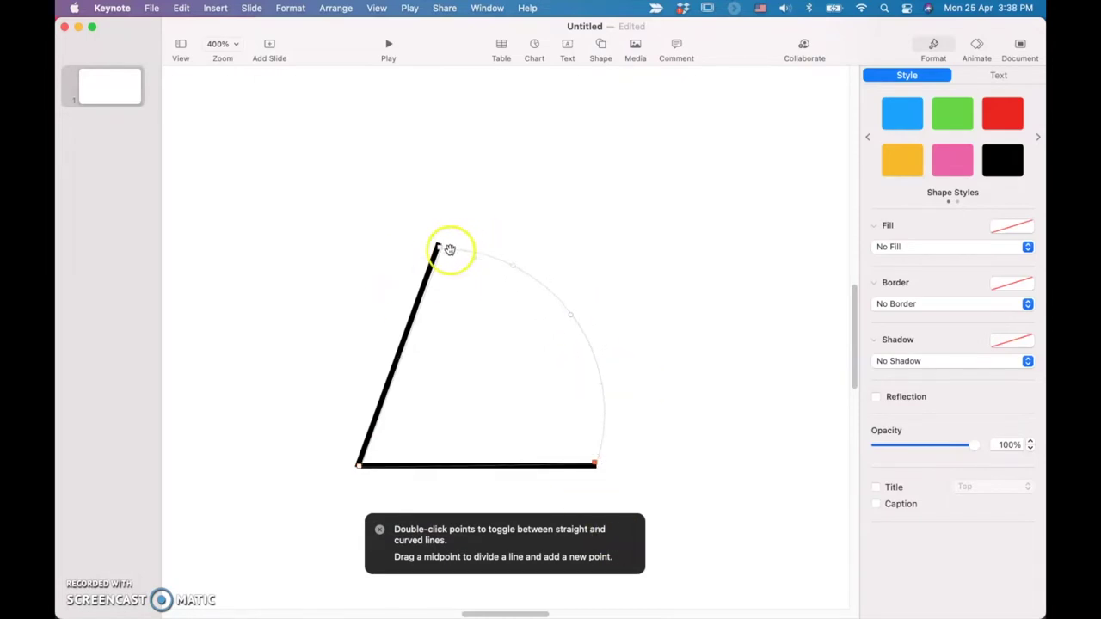
pyautogui.click(650, 240)
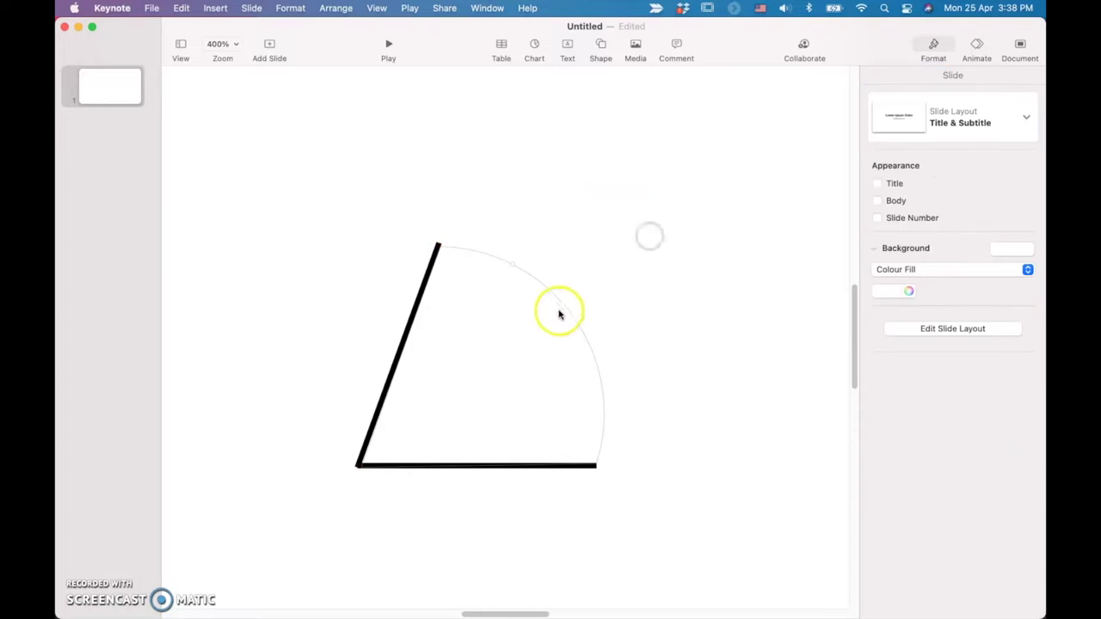
# Give the arc-edged pen shape a solid black Colour Fill.
pyautogui.click(562, 307)
pyautogui.click(886, 78)
pyautogui.click(937, 246)
pyautogui.click(916, 263)
pyautogui.click(905, 267)
pyautogui.click(932, 354)
pyautogui.click(787, 378)
# Move the black shape off the guide lines and delete the slanted and horizontal lines.
pyautogui.moveTo(514, 366); pyautogui.dragTo(521, 324)
pyautogui.click(382, 404)
pyautogui.press('Delete')
pyautogui.click(478, 465)
pyautogui.press('Delete')
pyautogui.click(673, 253)
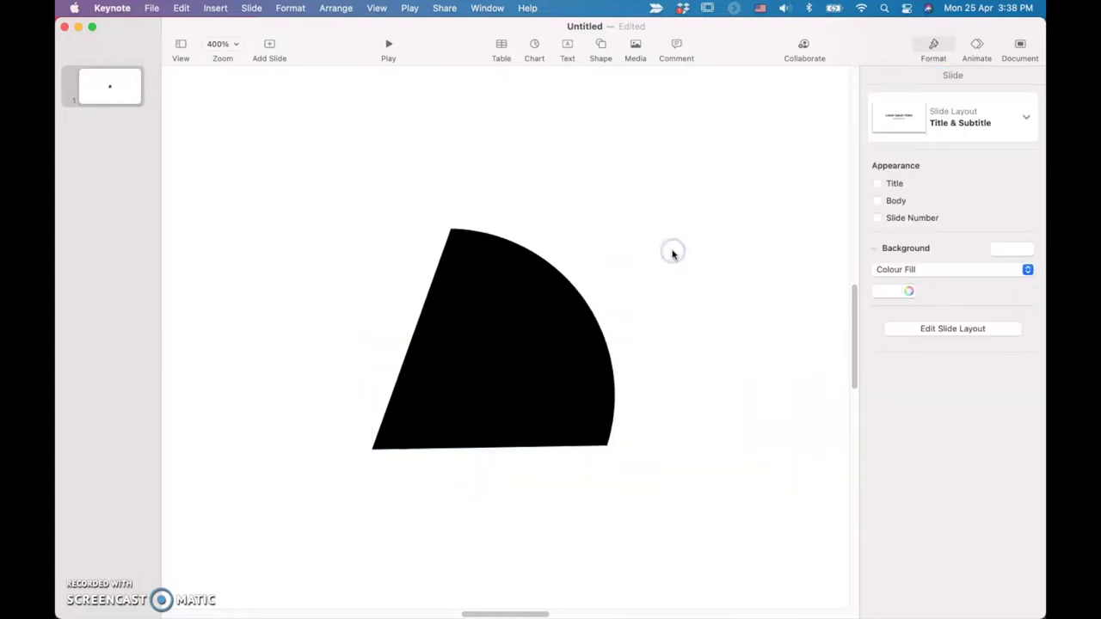
# Level the black shape's bottom edge by adjusting its lower-right corner point, and capture a screenshot of the shape.
pyautogui.click(575, 340)
pyautogui.doubleClick(590, 385)
pyautogui.click(702, 408)
pyautogui.doubleClick(597, 446)
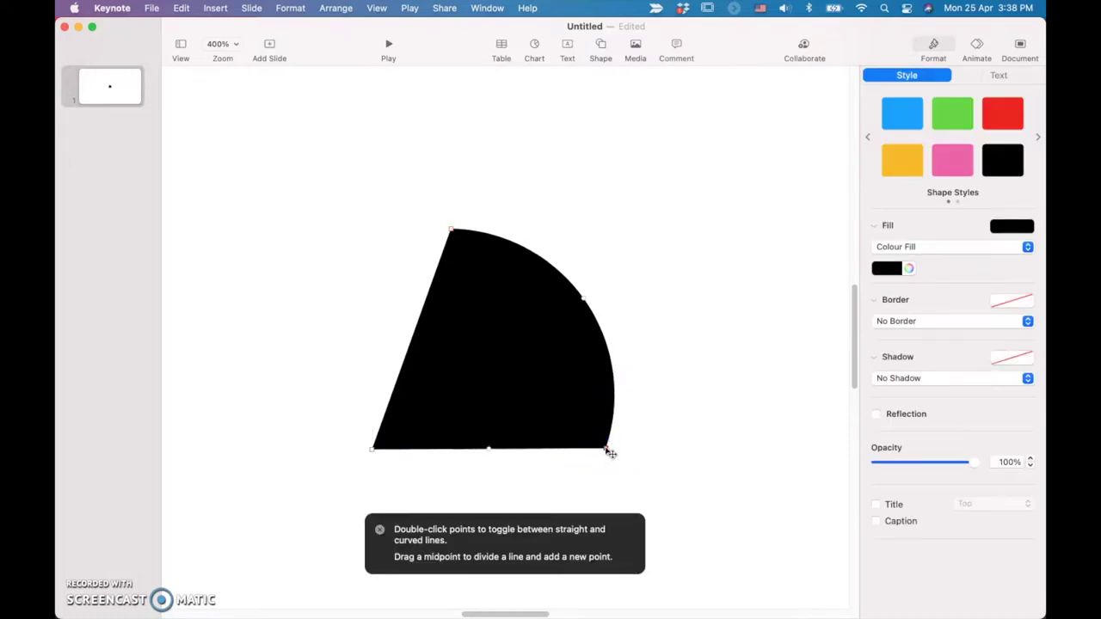
pyautogui.click(733, 407)
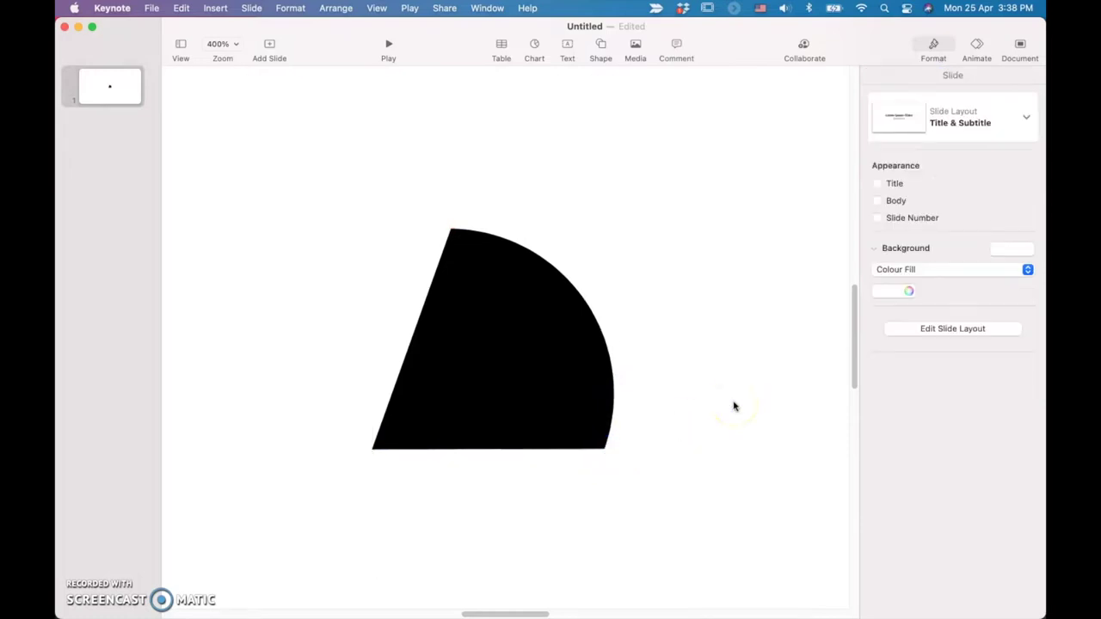
pyautogui.click(683, 503)
# Switch to the online-convert page in Chrome and choose to convert another file to SVG.
pyautogui.press('super+Tab')
pyautogui.click(694, 31)
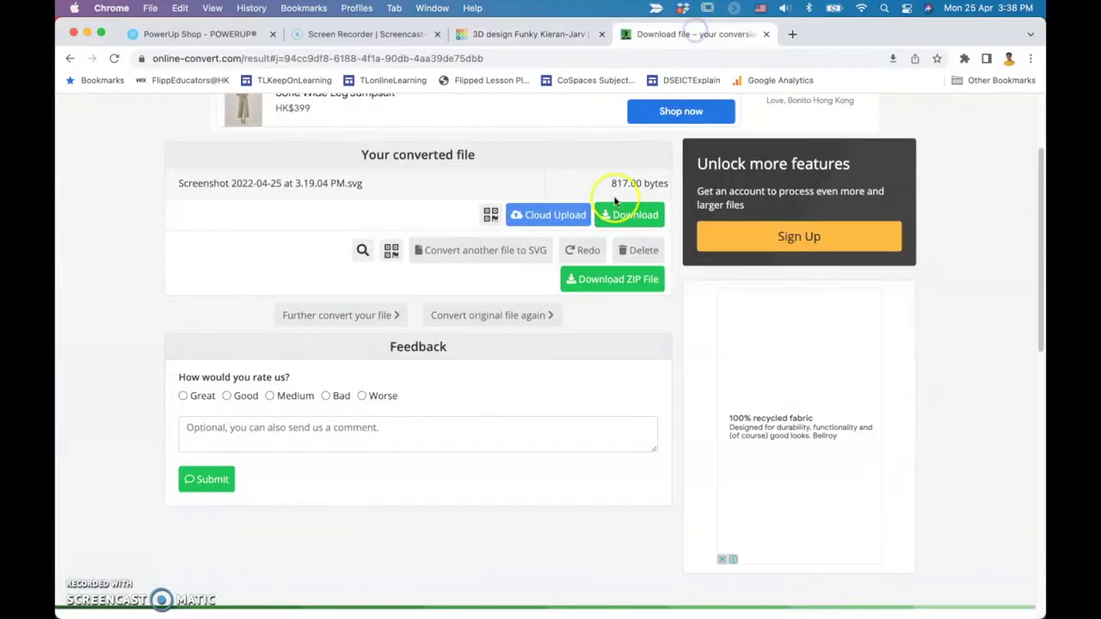
pyautogui.scroll(3, 612, 249)
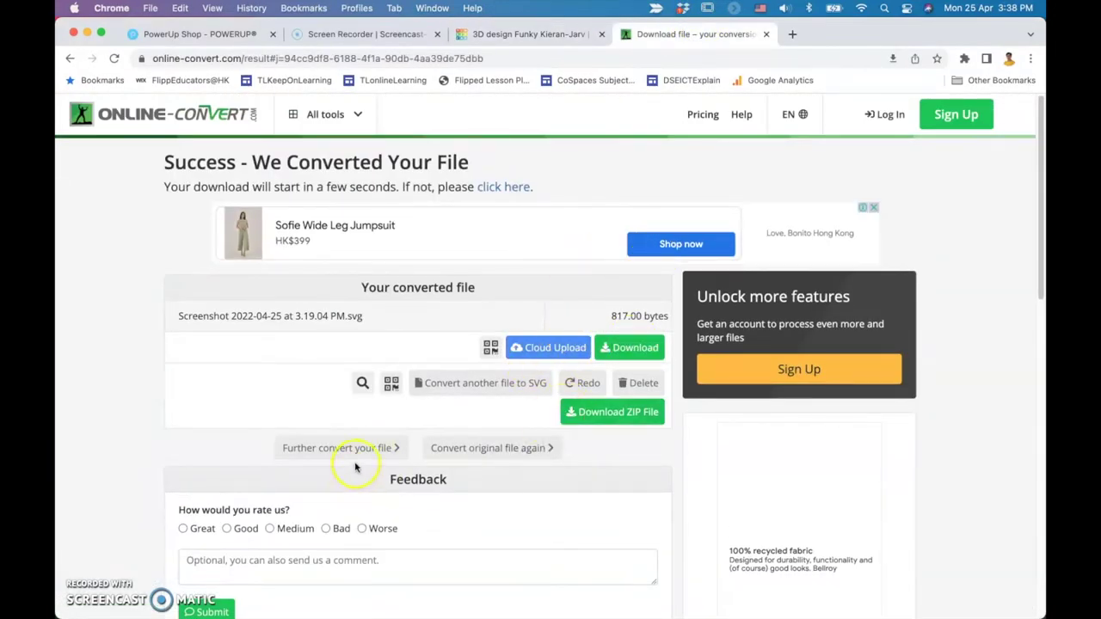
pyautogui.click(457, 383)
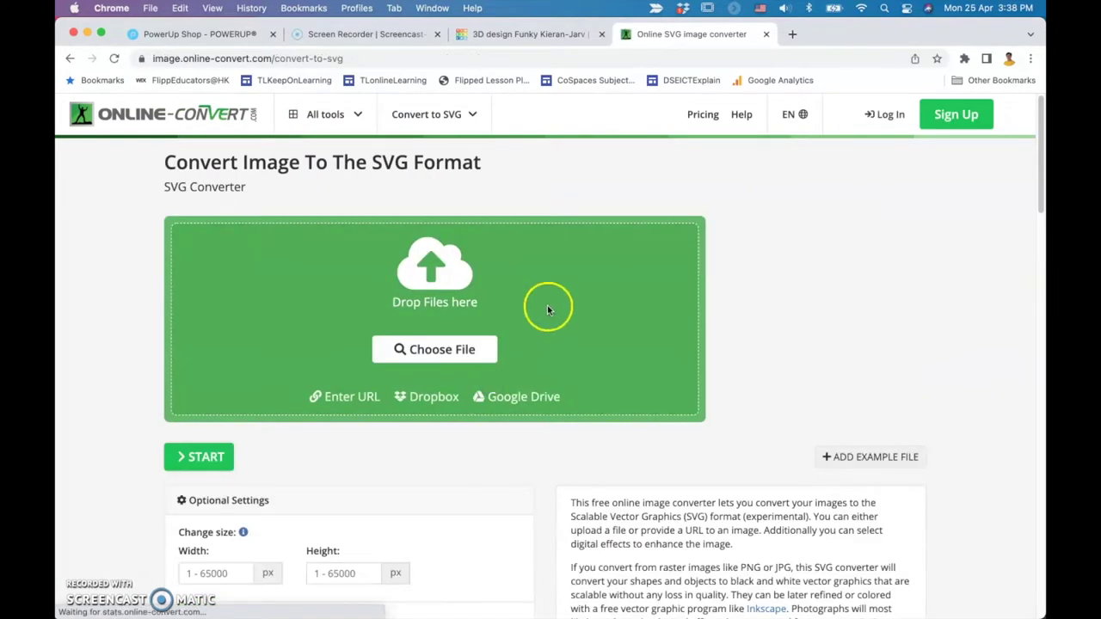
# Upload the 3.38.40 PM screenshot from the Downloads folder to the SVG converter.
pyautogui.click(486, 350)
pyautogui.click(505, 284)
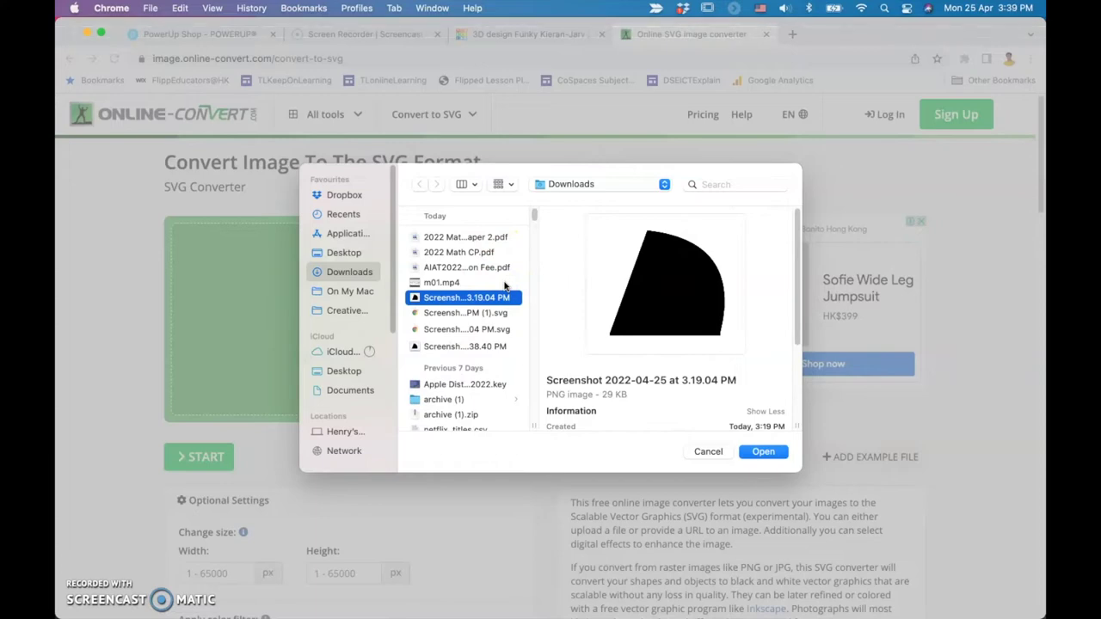
pyautogui.press('Up')
pyautogui.press('Down')
pyautogui.press('Down')
pyautogui.press('Down')
pyautogui.press('Down')
pyautogui.press('Return')
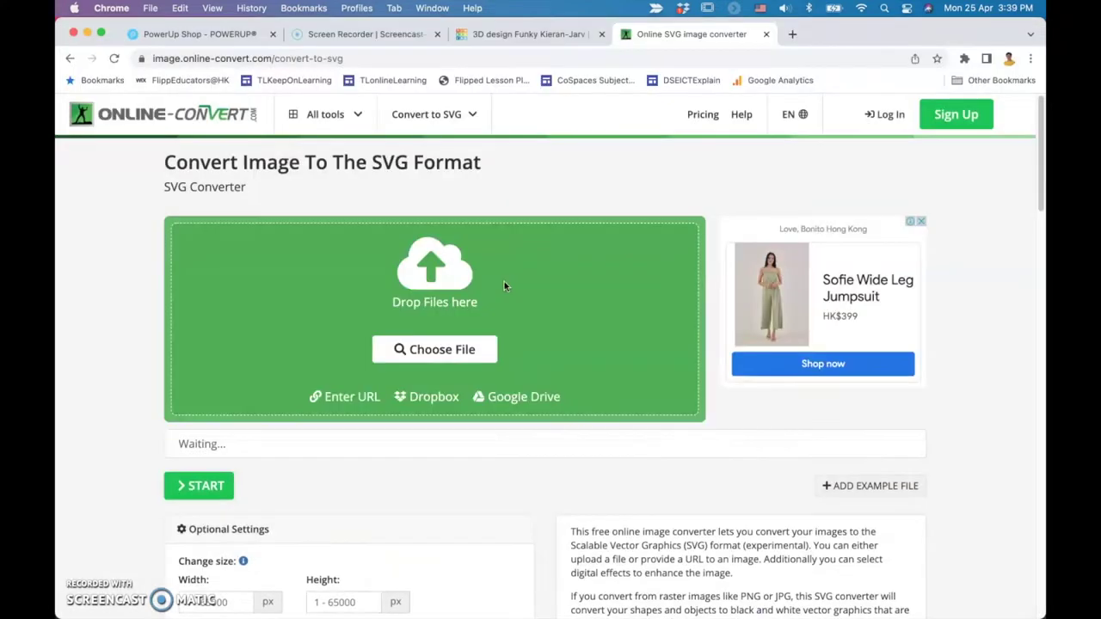
# Start the SVG conversion and download the converted 3.38.40 PM file.
pyautogui.scroll(-2, 456, 462)
pyautogui.scroll(-1, 456, 462)
pyautogui.click(217, 442)
pyautogui.scroll(-1, 577, 403)
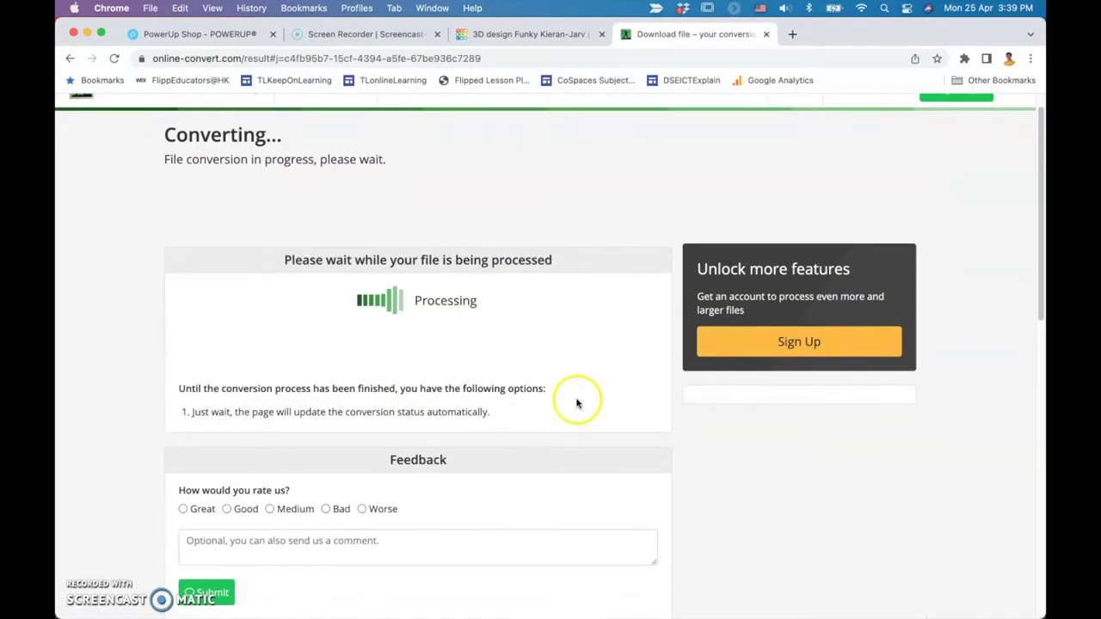
pyautogui.click(393, 461)
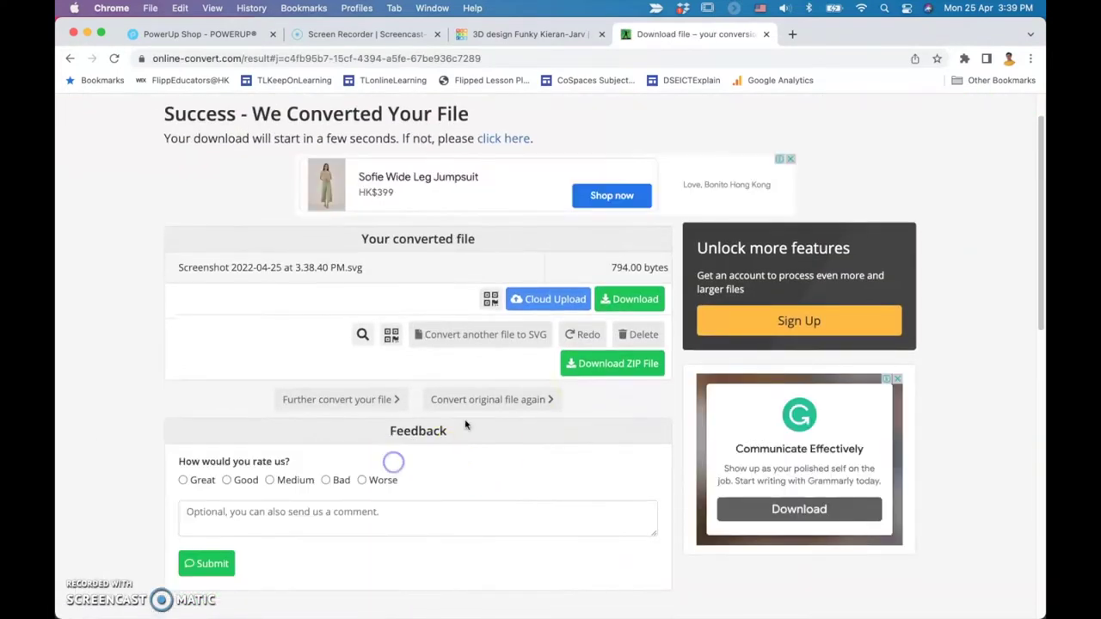
pyautogui.click(625, 301)
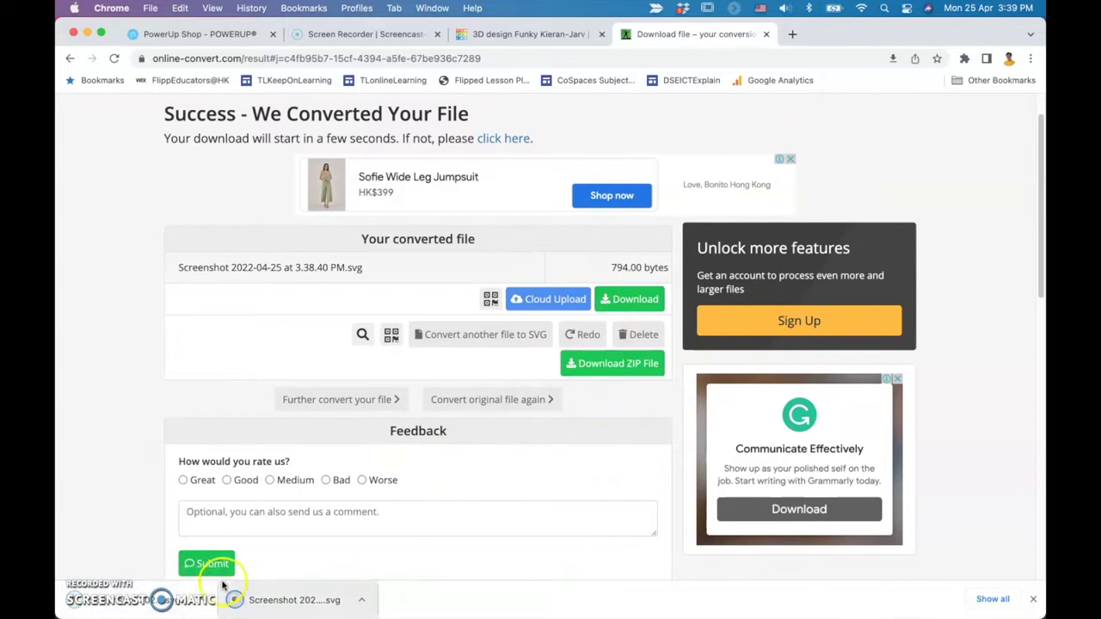
# Show the downloaded SVG in Finder and rename it angle70.svg.
pyautogui.rightClick(203, 602)
pyautogui.click(243, 582)
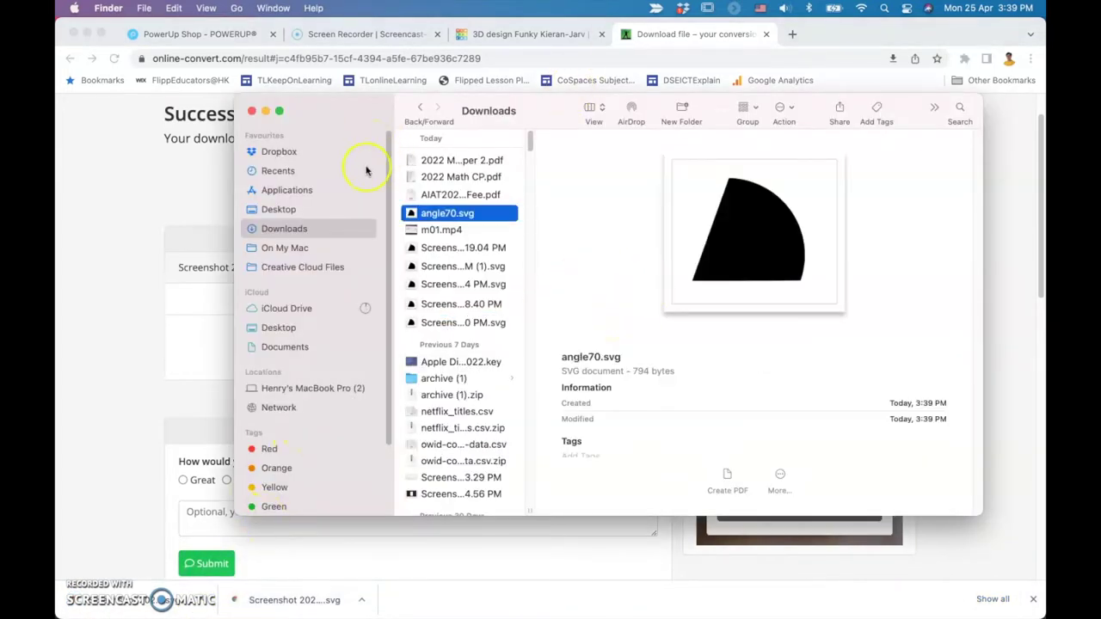
pyautogui.click(150, 222)
# Switch to the Tinkercad design and choose angle70.svg from Downloads as the file to import.
pyautogui.click(529, 35)
pyautogui.click(584, 214)
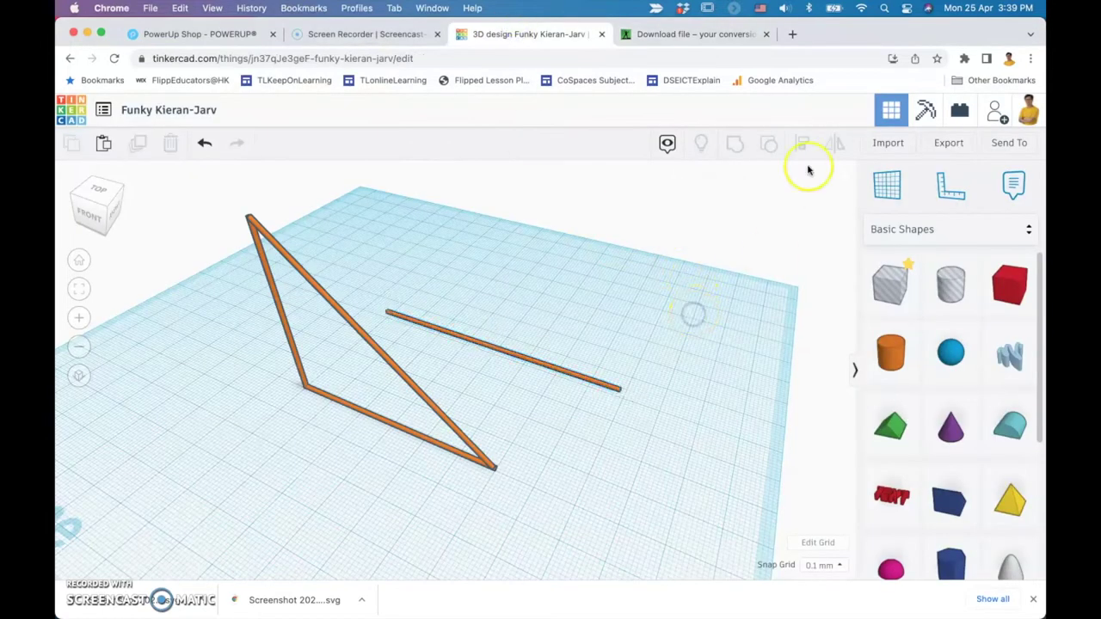
pyautogui.click(888, 144)
pyautogui.click(583, 344)
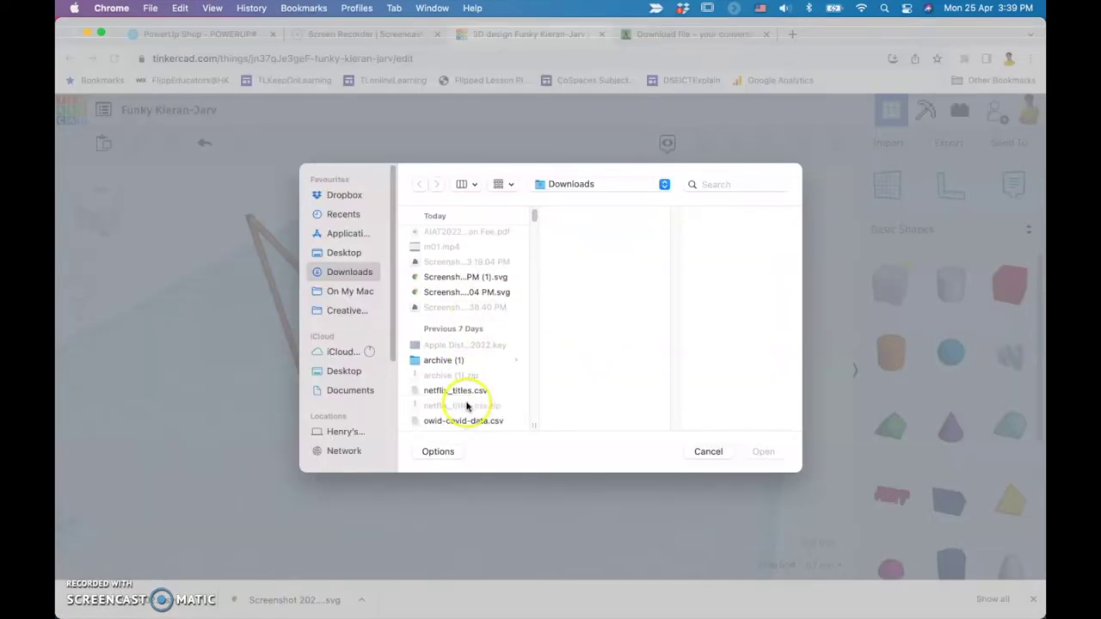
pyautogui.click(447, 282)
pyautogui.click(763, 452)
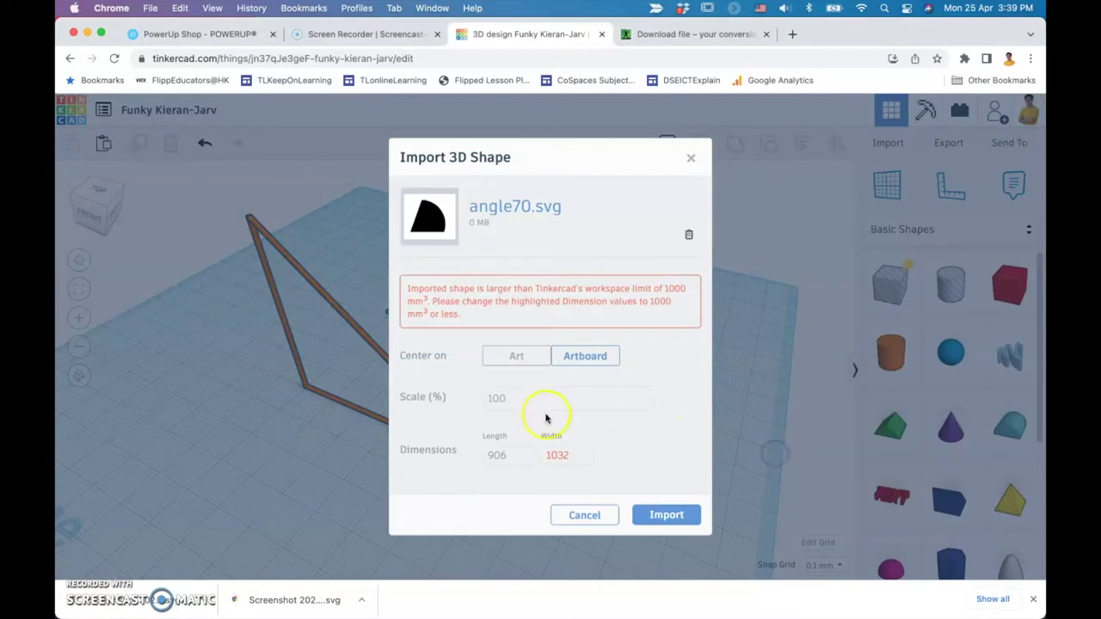
# Reduce the import scale to fit the workspace limit and import angle70.svg.
pyautogui.press('BackSpace')
pyautogui.press('Tab')
pyautogui.click(674, 480)
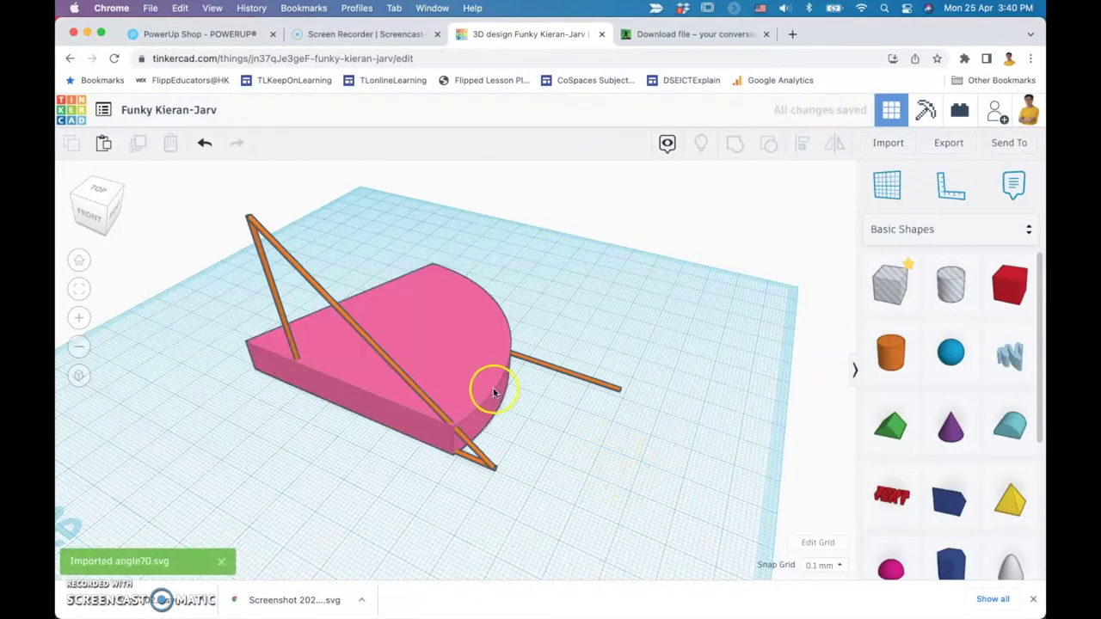
# Shrink the imported pink angle shape to a small marker about 3.5 mm across.
pyautogui.click(492, 386)
pyautogui.moveTo(560, 324); pyautogui.dragTo(311, 371)
pyautogui.click(79, 286)
pyautogui.moveTo(622, 362); pyautogui.dragTo(464, 413)
pyautogui.click(573, 380)
pyautogui.click(450, 388)
pyautogui.write('1')
pyautogui.press('Return')
pyautogui.click(528, 431)
pyautogui.scroll(-5, 535, 434)
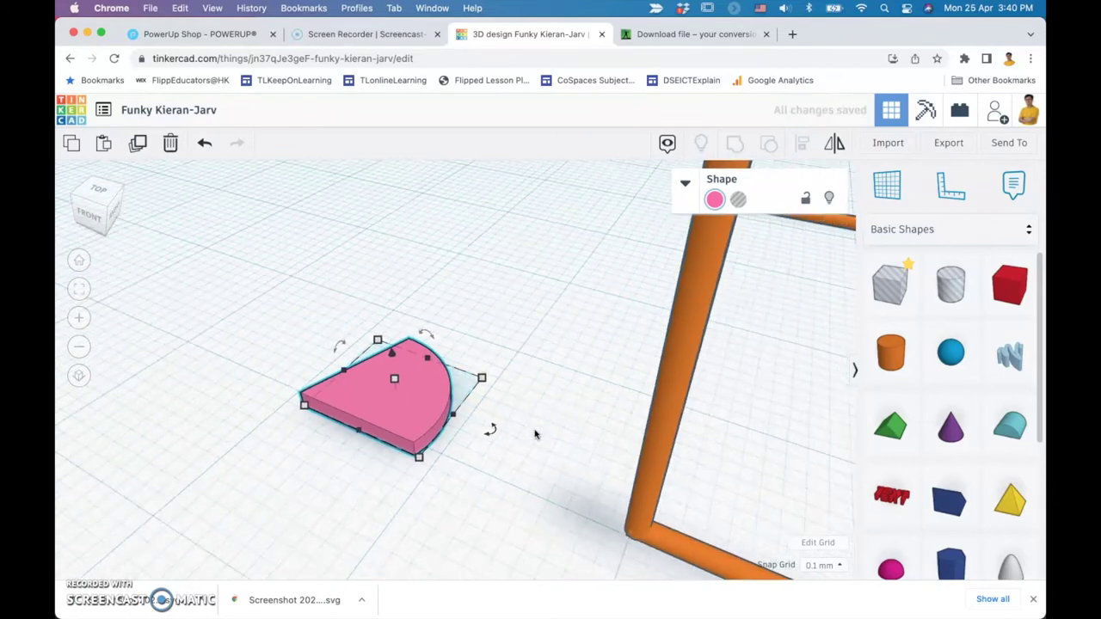
# Stand the small pink shape upright and move it beside the triangular frame's bottom corner.
pyautogui.moveTo(429, 408); pyautogui.dragTo(748, 482)
pyautogui.moveTo(489, 504); pyautogui.dragTo(470, 485, button='right')
pyautogui.moveTo(445, 377); pyautogui.dragTo(582, 347)
pyautogui.click(450, 386)
pyautogui.moveTo(469, 331); pyautogui.dragTo(507, 416)
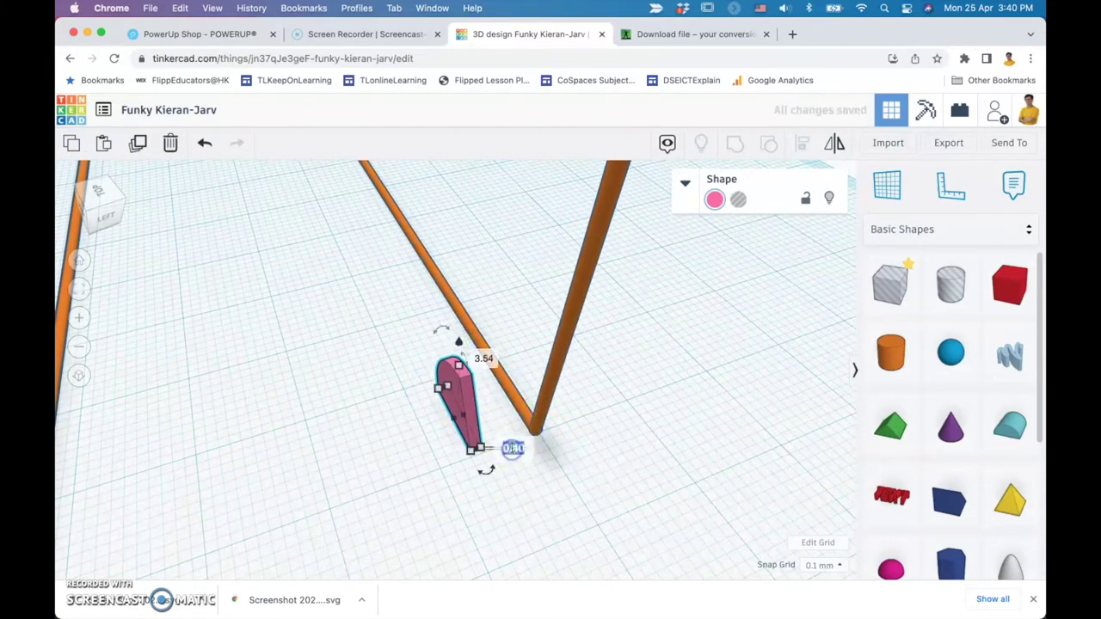
# Change the upright pink shape's thickness and rotate it about its vertical axis, out of line with the triangular frame.
pyautogui.write('0')
pyautogui.press('Return')
pyautogui.click(437, 536)
pyautogui.click(479, 445)
pyautogui.moveTo(486, 472); pyautogui.dragTo(572, 447)
pyautogui.click(651, 448)
pyautogui.moveTo(651, 448); pyautogui.dragTo(573, 425, button='right')
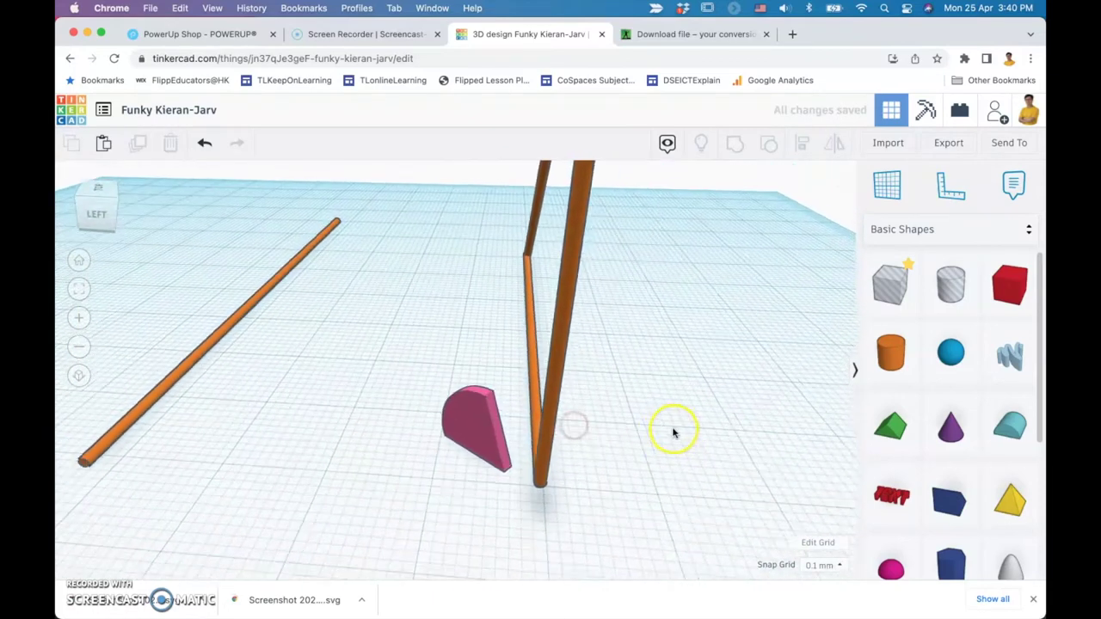
# Tilt the upright triangular frame toward the side where the pink shape stands.
pyautogui.scroll(-10, 496, 344)
pyautogui.scroll(2, 516, 355)
pyautogui.keyDown('shift'); pyautogui.moveTo(579, 387); pyautogui.dragTo(604, 495, button='right'); pyautogui.keyUp('shift')
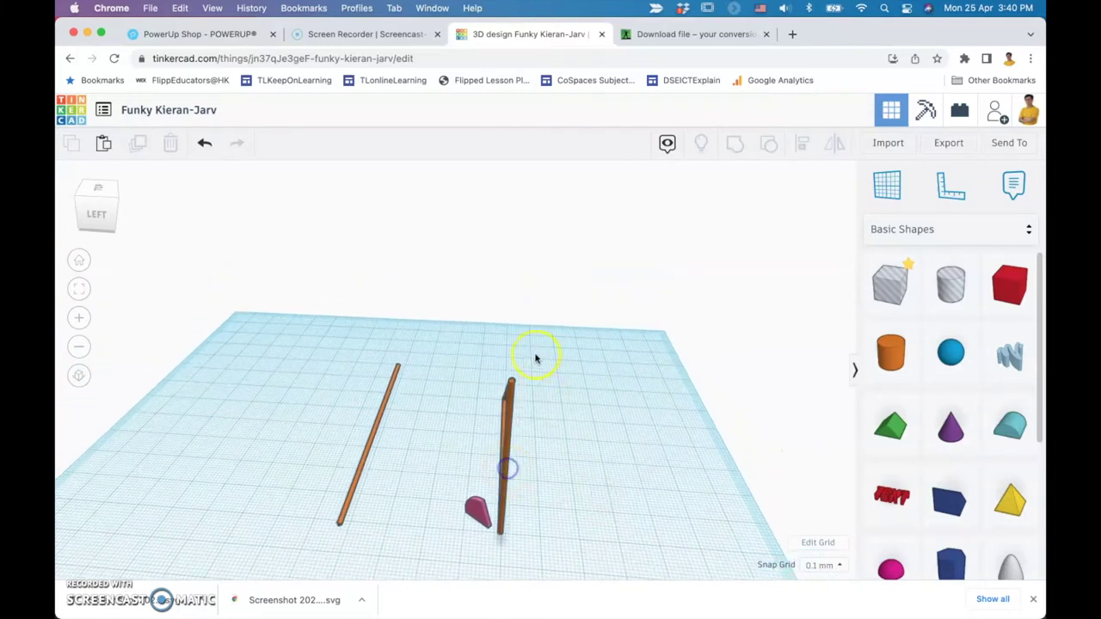
pyautogui.click(511, 390)
pyautogui.moveTo(516, 251)
pyautogui.mouseDown()
pyautogui.moveTo(503, 250)
pyautogui.moveTo(516, 263)
pyautogui.mouseUp()
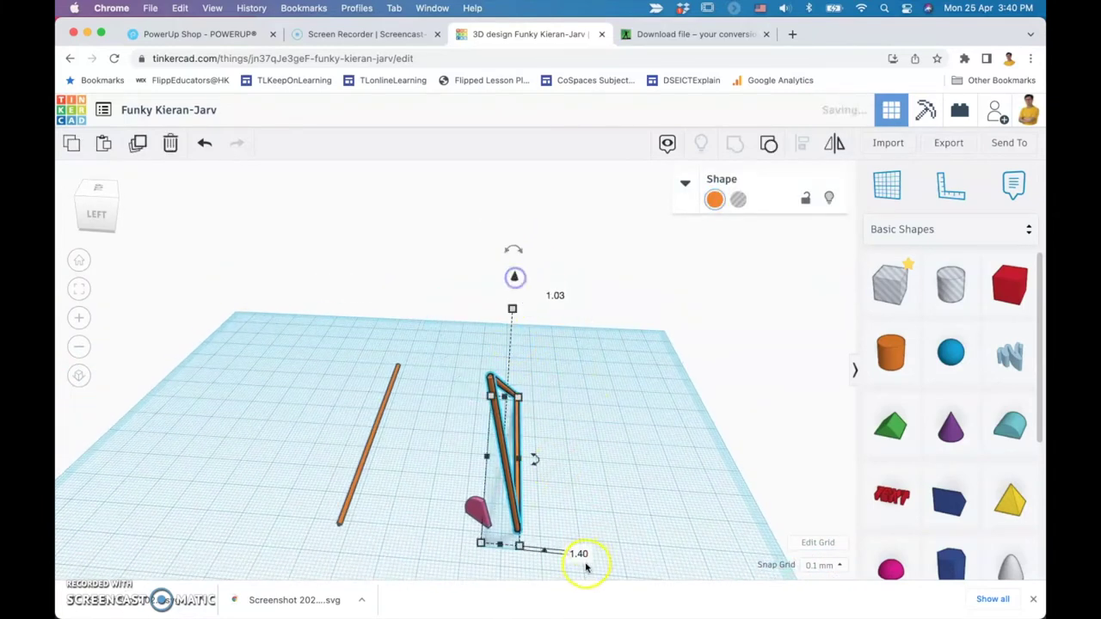
pyautogui.click(642, 528)
# Nudge the pink angle shape up against the bottom corner of the tilted triangular frame.
pyautogui.scroll(2, 579, 516)
pyautogui.moveTo(579, 516); pyautogui.dragTo(545, 395, button='middle')
pyautogui.scroll(2, 554, 455)
pyautogui.click(441, 442)
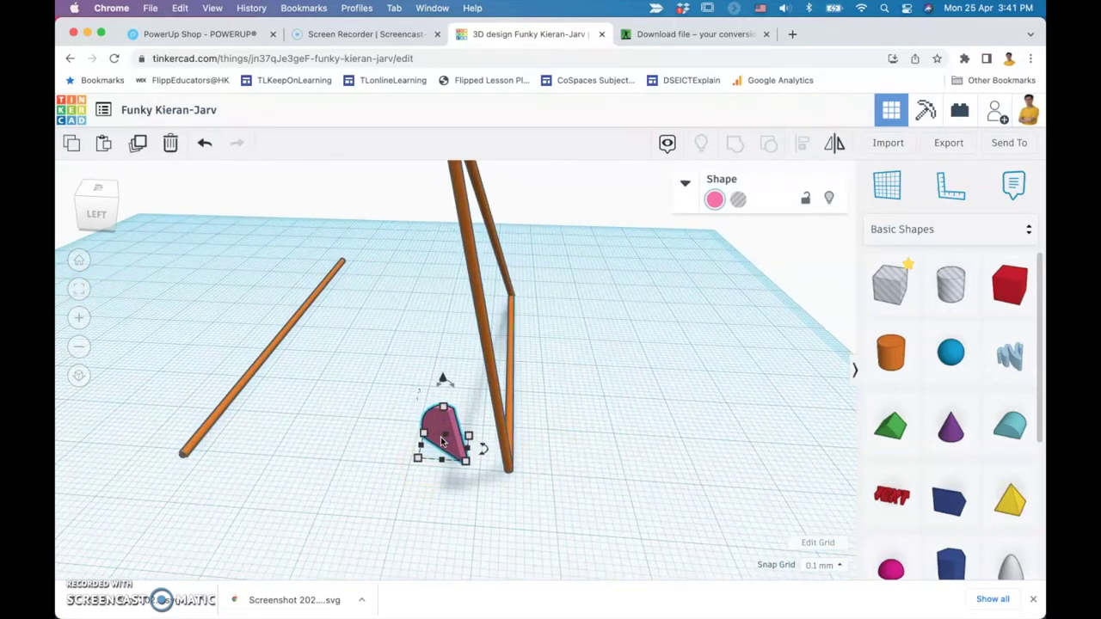
pyautogui.press('Right')
pyautogui.press('Right')
pyautogui.press('Right')
pyautogui.press('Right')
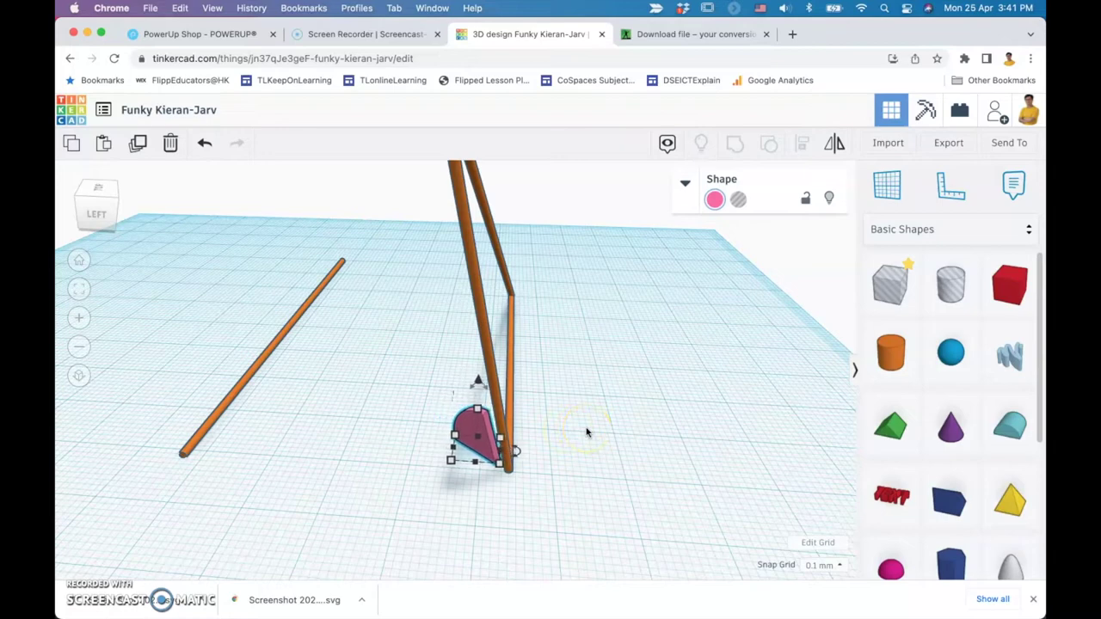
pyautogui.scroll(5, 579, 446)
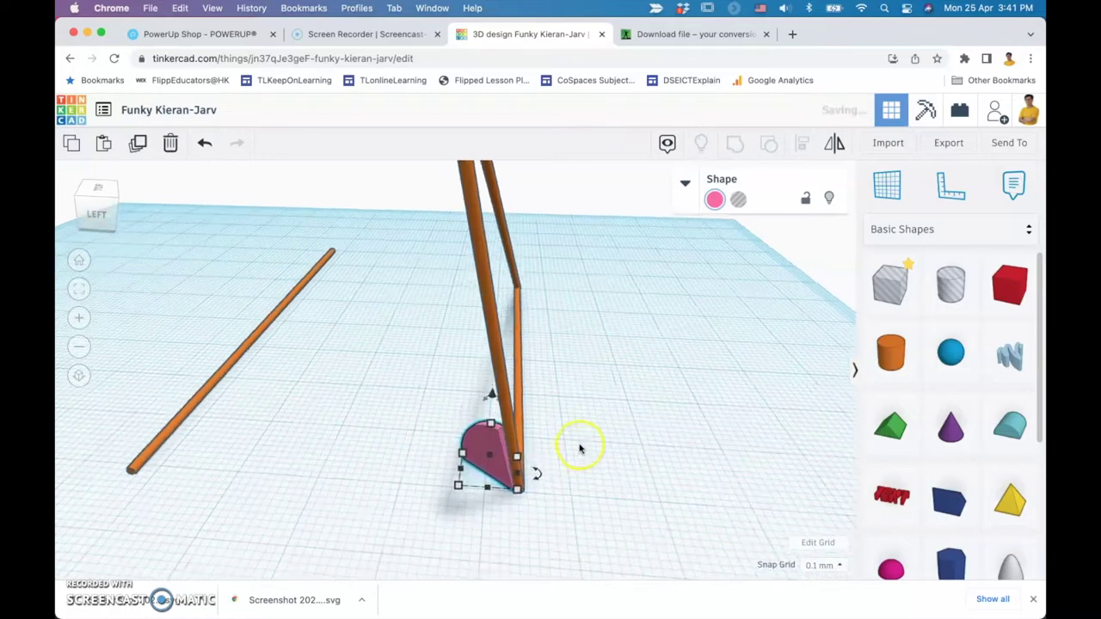
pyautogui.moveTo(632, 459); pyautogui.dragTo(450, 497, button='right')
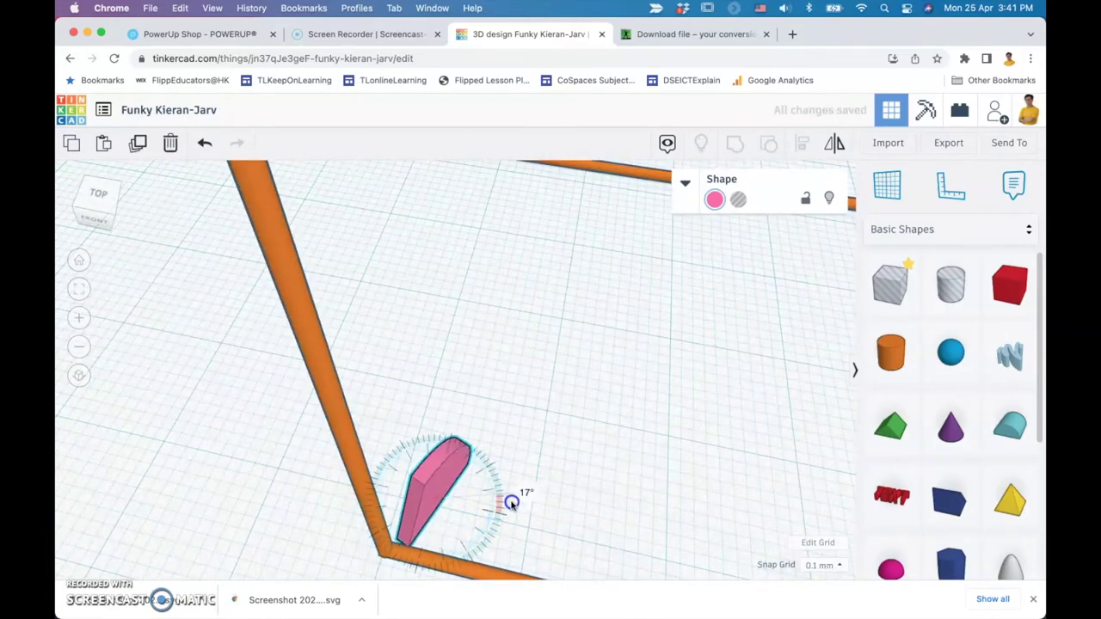